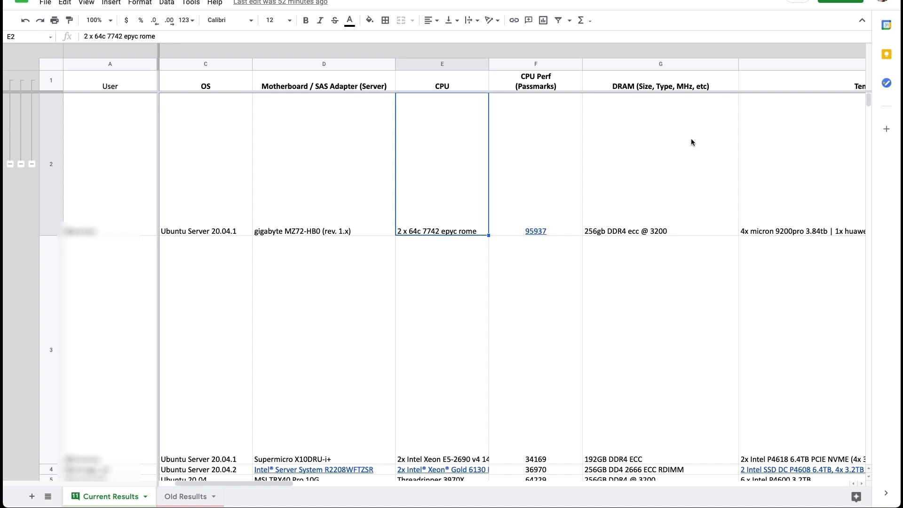
Examine the epyc system's row in the Current Results sheet, from its hardware columns to parallel plots, TiB/day, plotting settings and comment
scroll(690, 139, "right", 15)
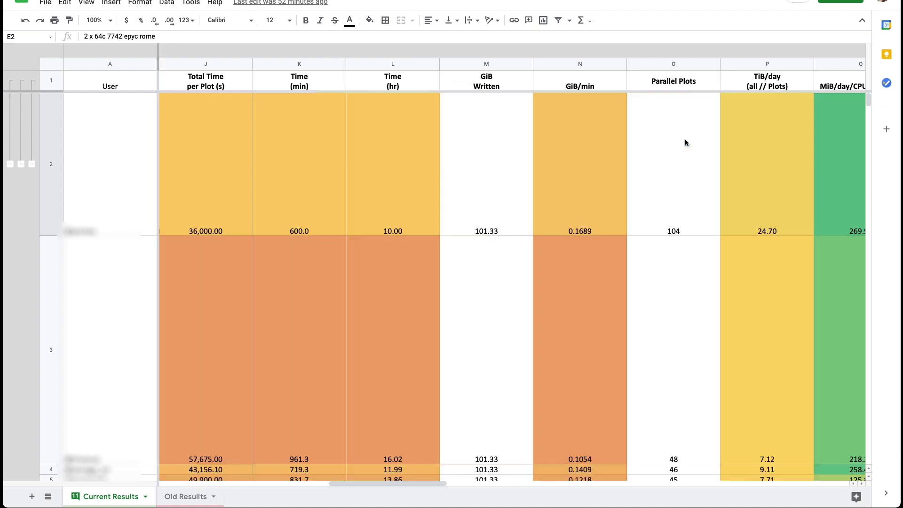
scroll(685, 143, "left", 15)
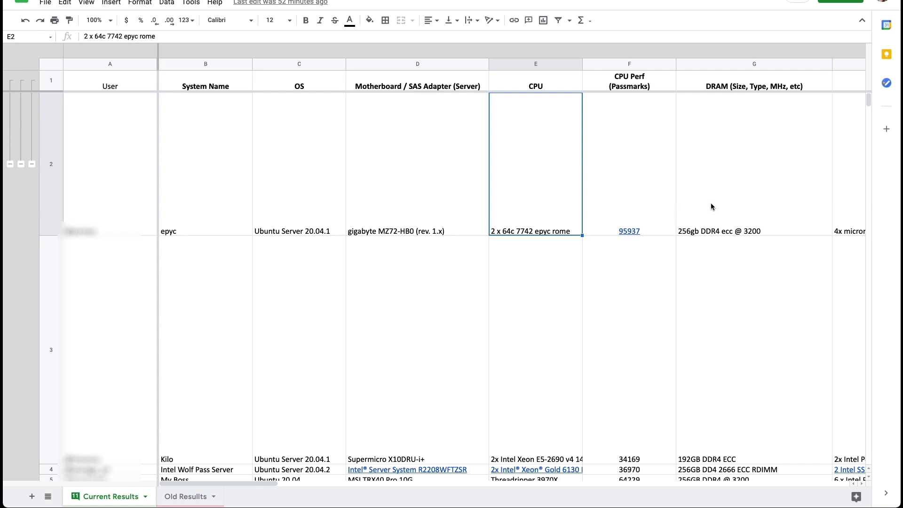
scroll(711, 207, "right", 7)
scroll(710, 207, "right", 10)
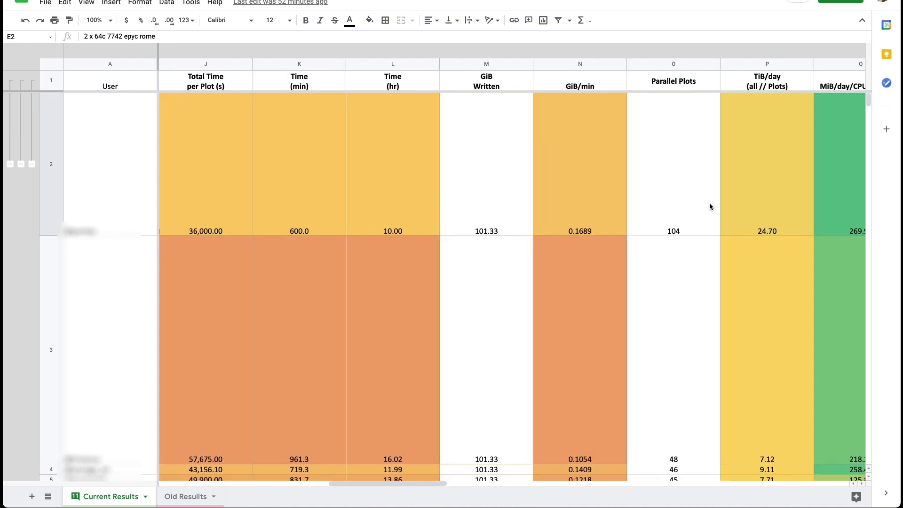
scroll(706, 203, "right", 15)
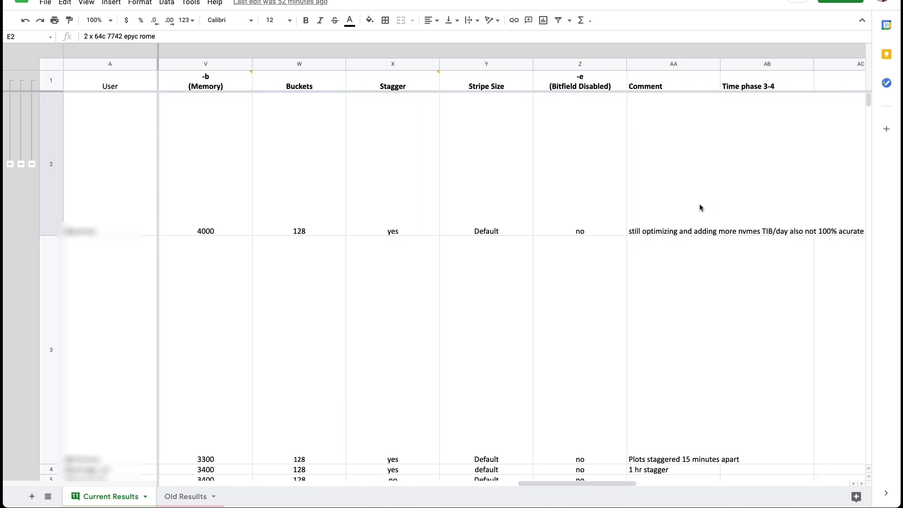
scroll(268, 177, "left", 20)
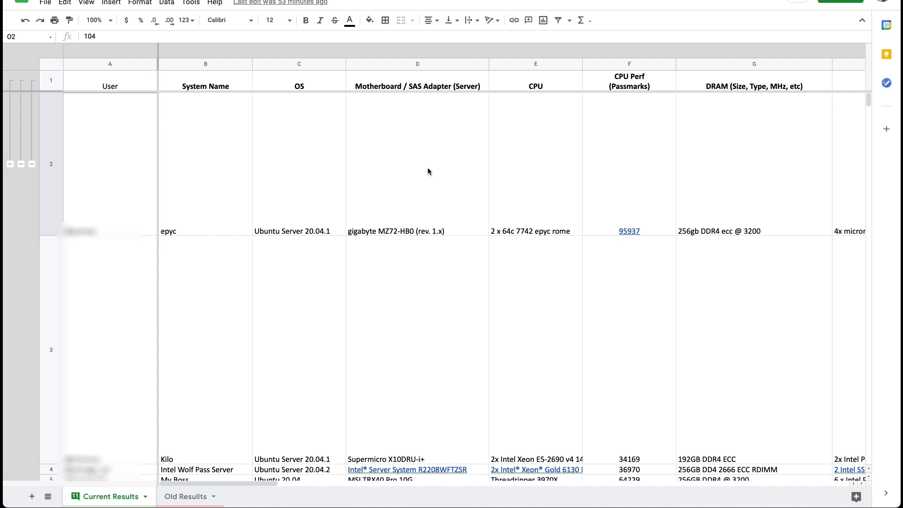
scroll(509, 171, "right", 8)
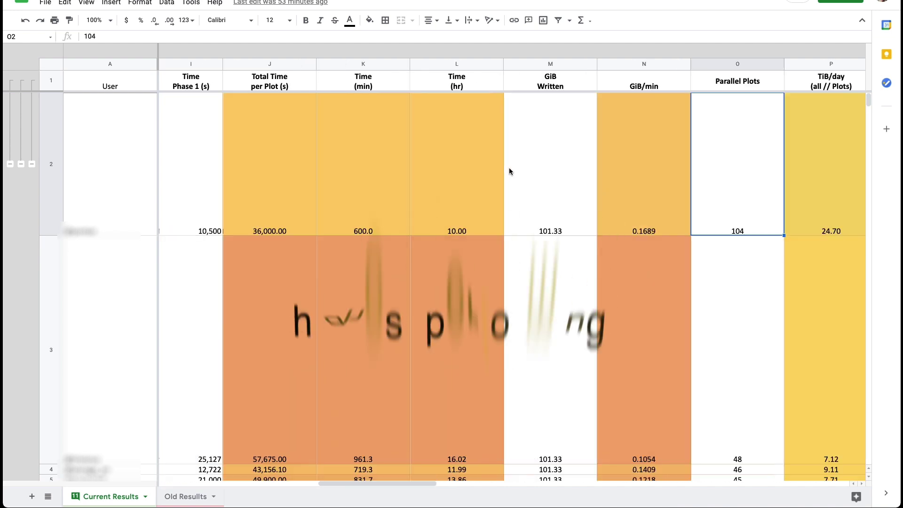
scroll(509, 171, "right", 2)
scroll(558, 178, "right", 2)
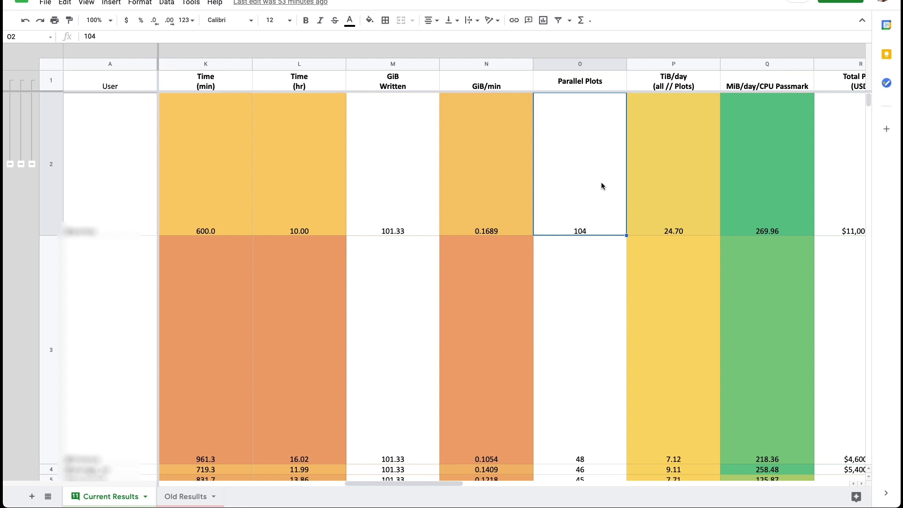
scroll(327, 176, "left", 10)
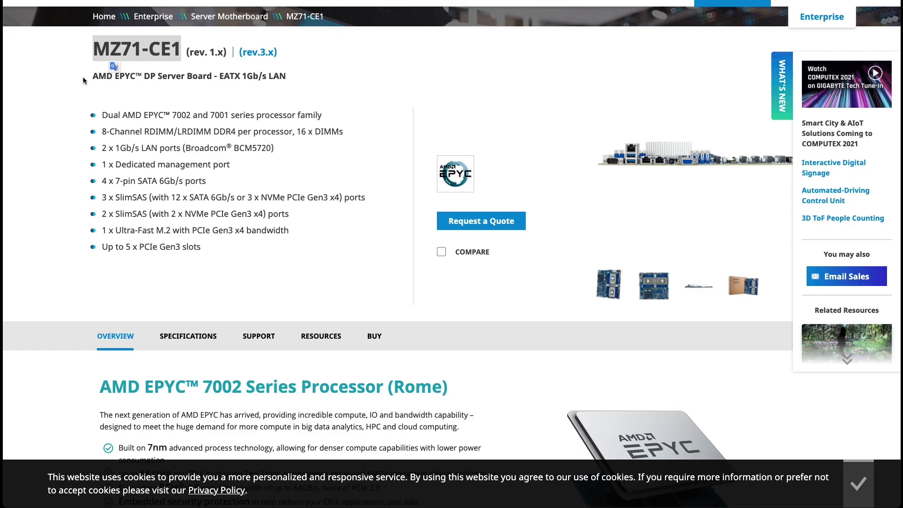
On the Gigabyte MZ71-CE1 server motherboard page, review the board model and its SlimSAS NVMe port specifications
triple_click(101, 51)
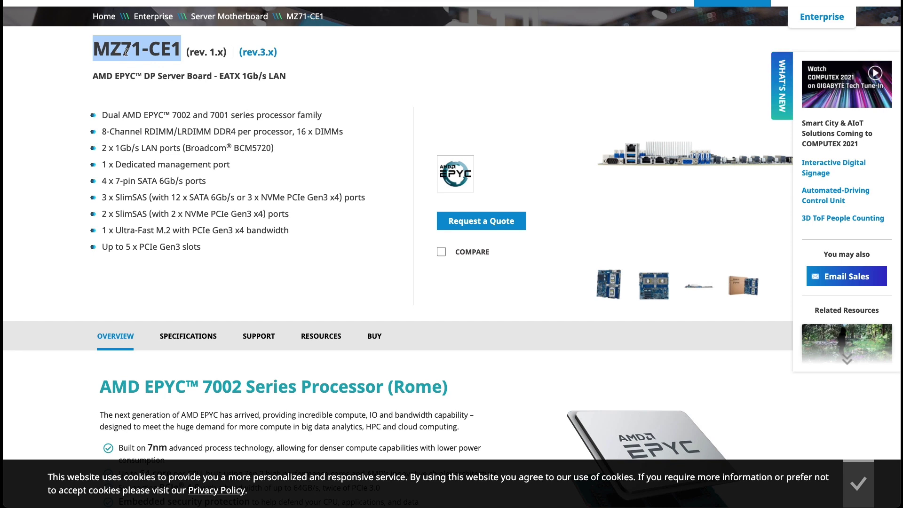
left_click(126, 52)
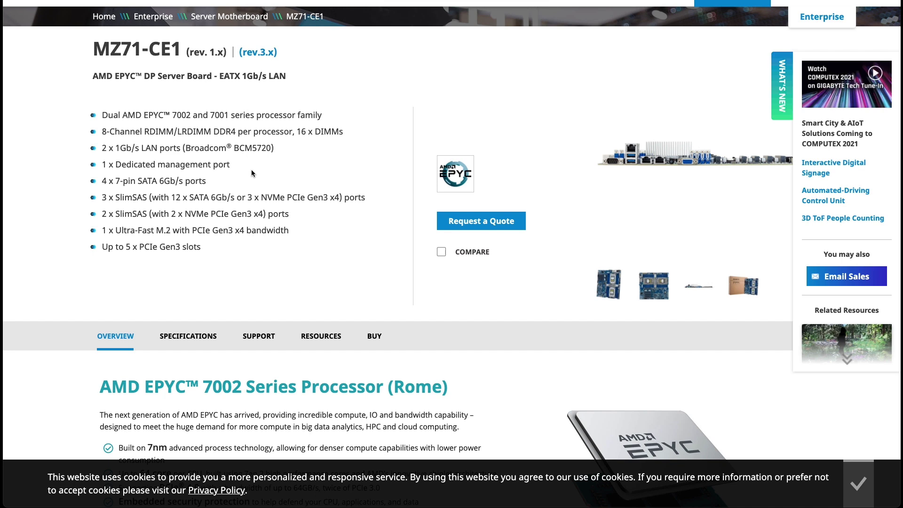
scroll(277, 179, "down", 2)
left_click_drag(115, 99, 291, 115)
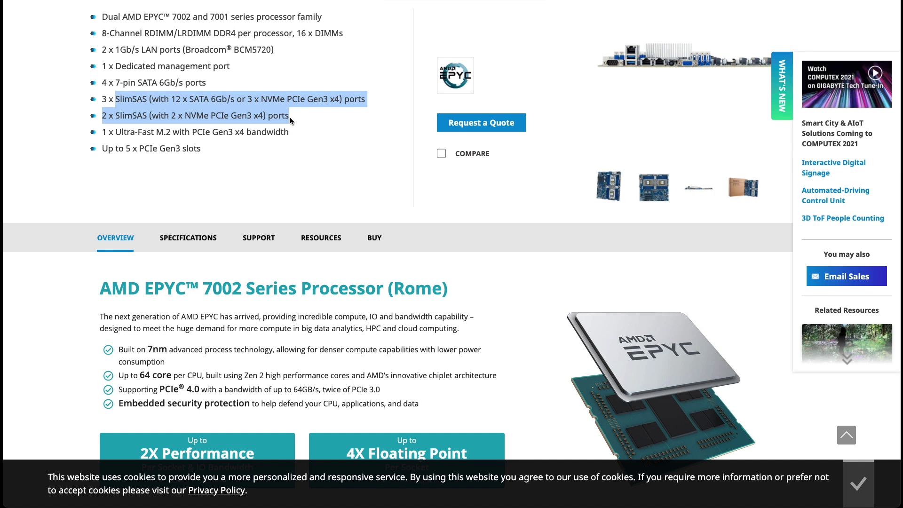
scroll(222, 170, "down", 10)
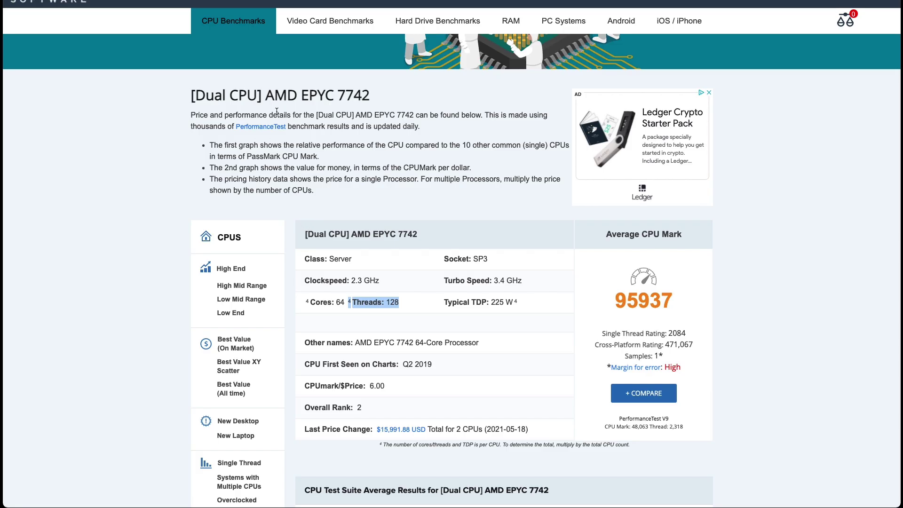
On the PassMark page for the dual AMD EPYC 7742, check the processor name, thread count and overall rank
scroll(265, 95, "down", 1)
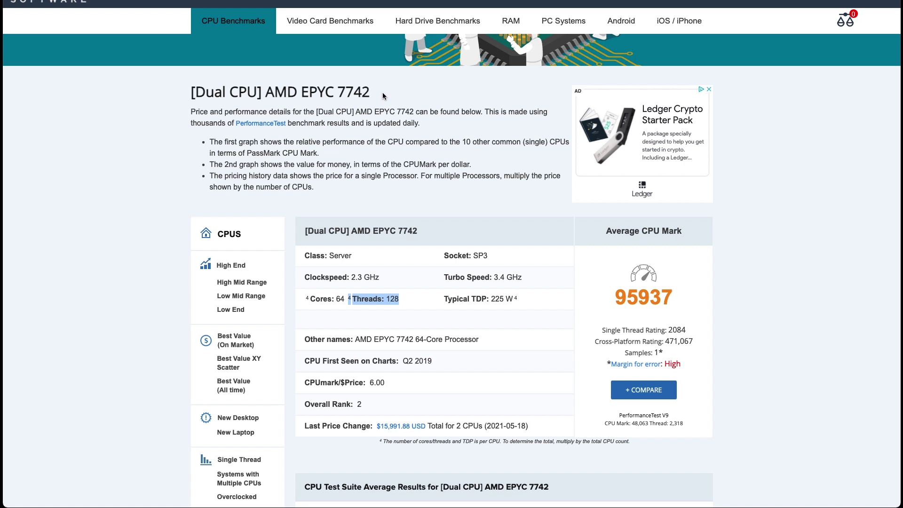
left_click_drag(383, 96, 326, 93)
left_click_drag(402, 300, 388, 299)
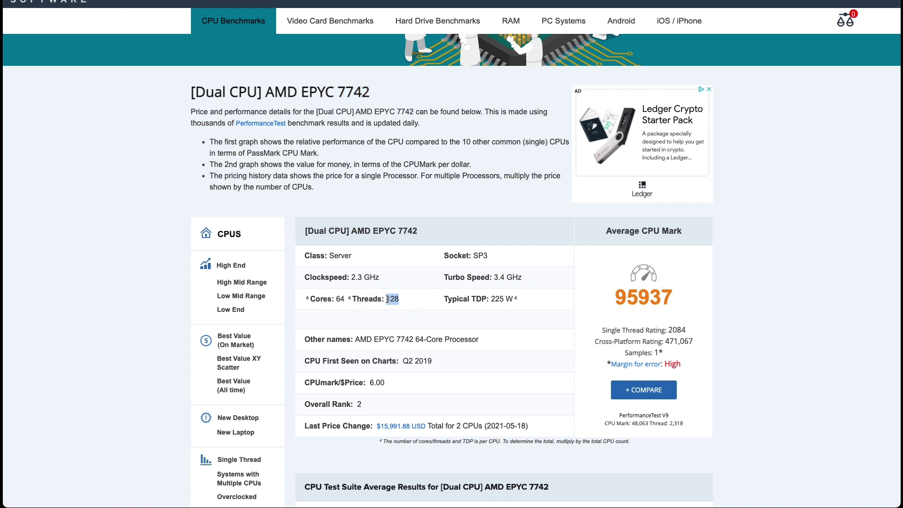
left_click(388, 299)
scroll(374, 335, "down", 2)
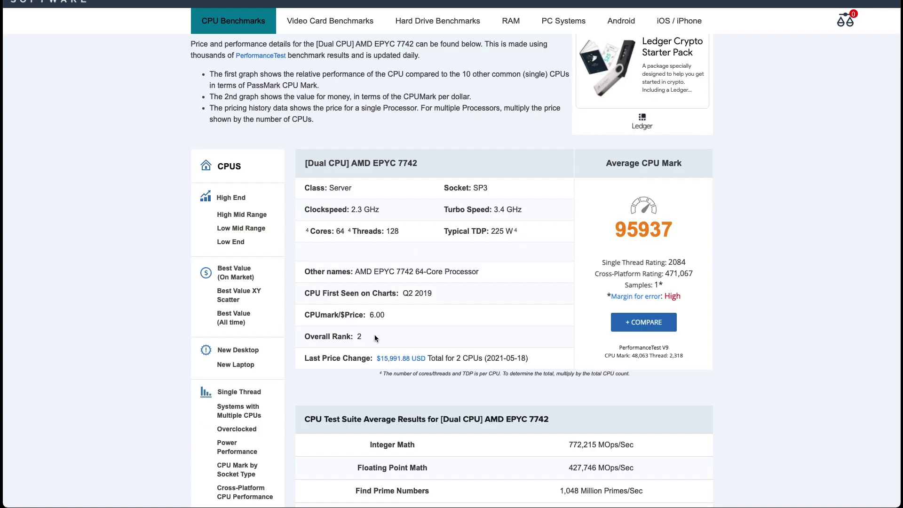
left_click_drag(375, 336, 301, 336)
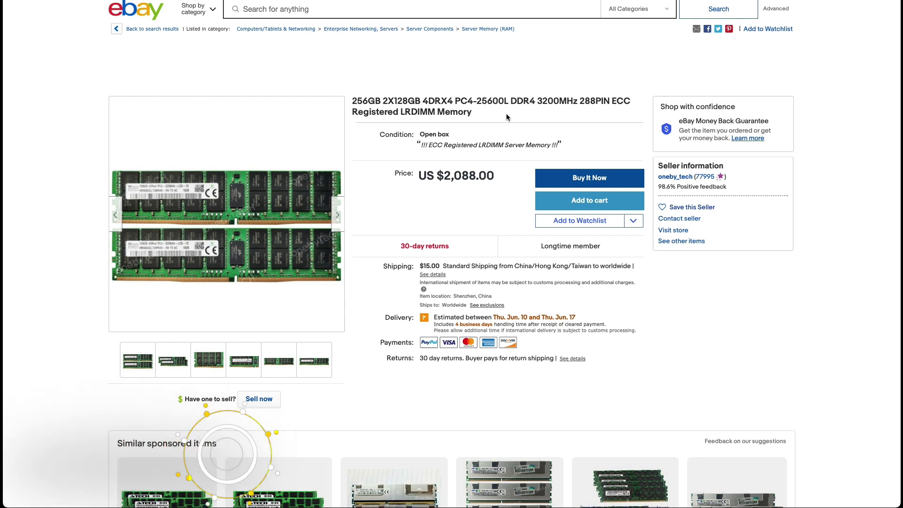
In the parts cost spreadsheet, review the item name and unit price of the first micron 9200pro 3.84tb row
mouse_move(332, 189)
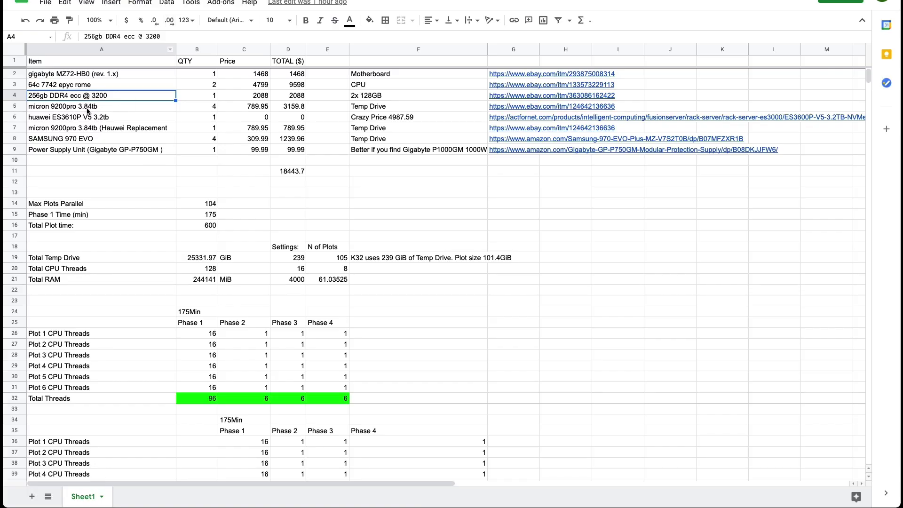
left_click(102, 108)
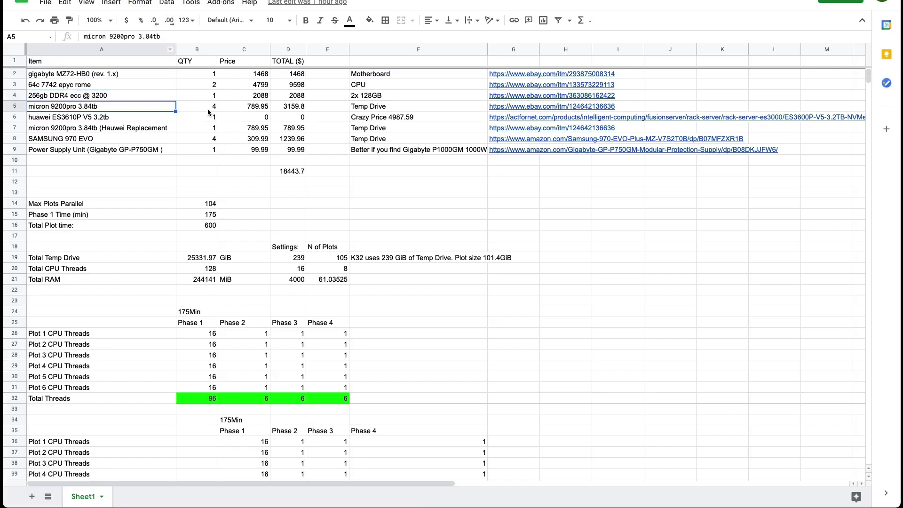
left_click(257, 106)
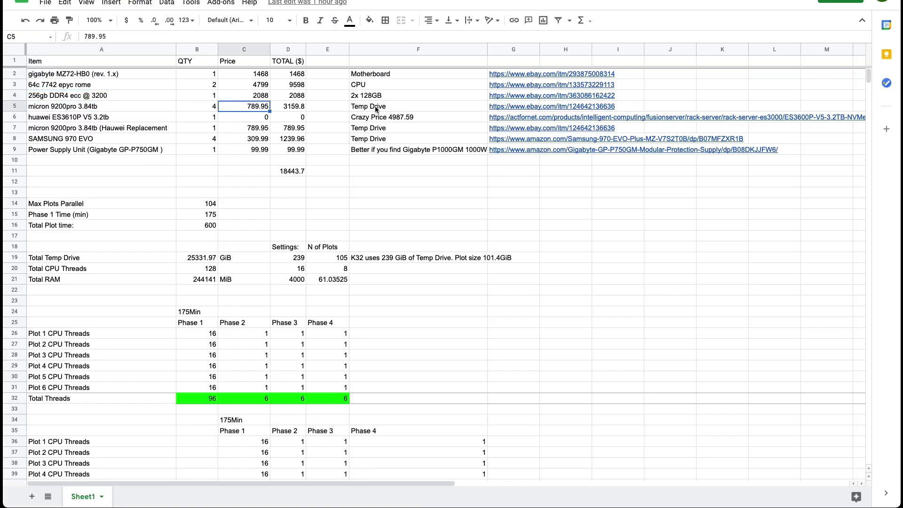
left_click(150, 109)
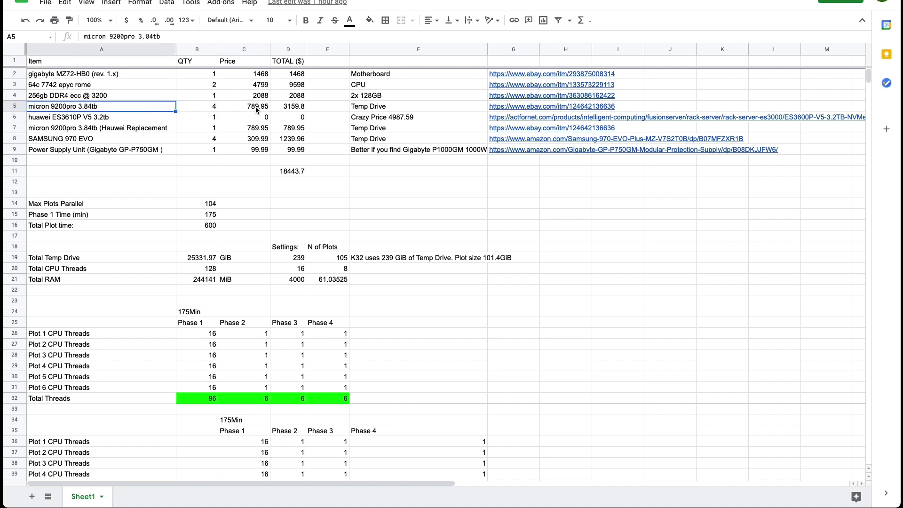
left_click(257, 109)
left_click(335, 107)
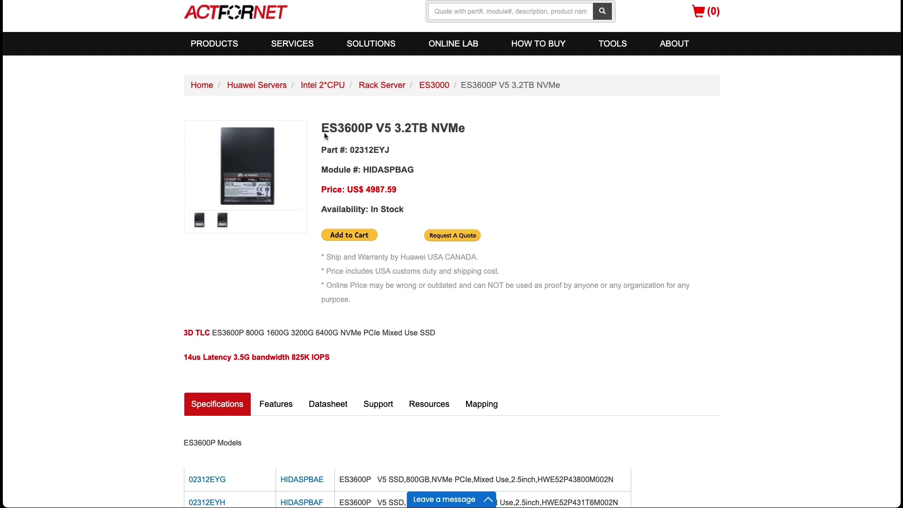
On the ACTFORNET product page, check the ES3600P V5 3.2TB NVMe drive's name and price
left_click_drag(476, 124, 325, 121)
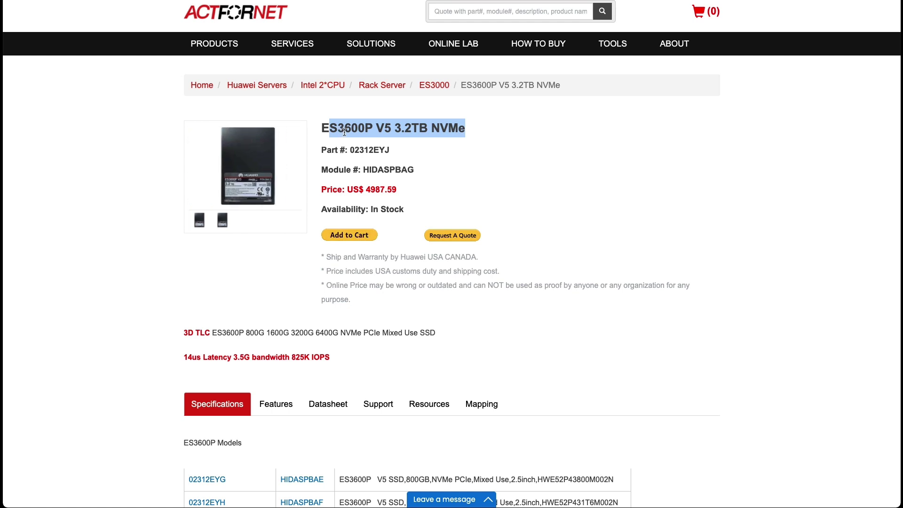
left_click(370, 132)
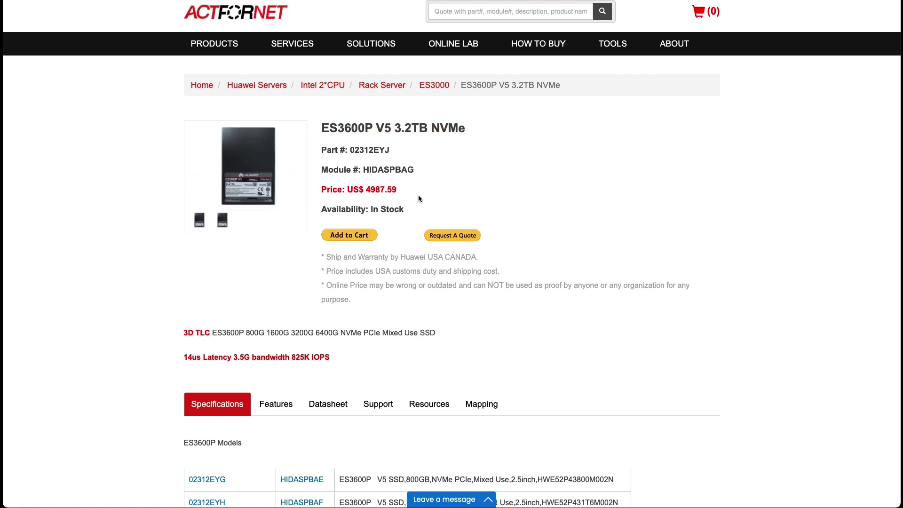
left_click_drag(399, 190, 368, 190)
left_click(405, 189)
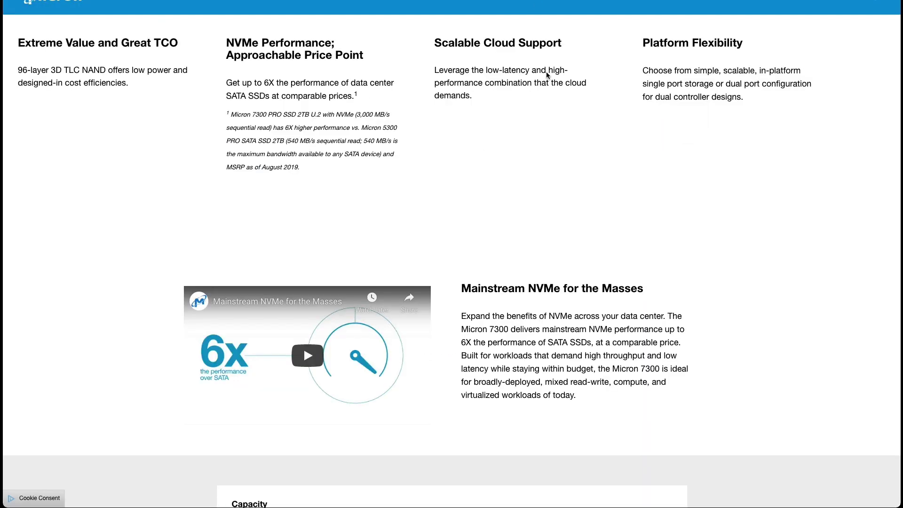
Look through the Micron 7300 SSD product page, including its capacity and read performance specifications
scroll(555, 121, "down", 10)
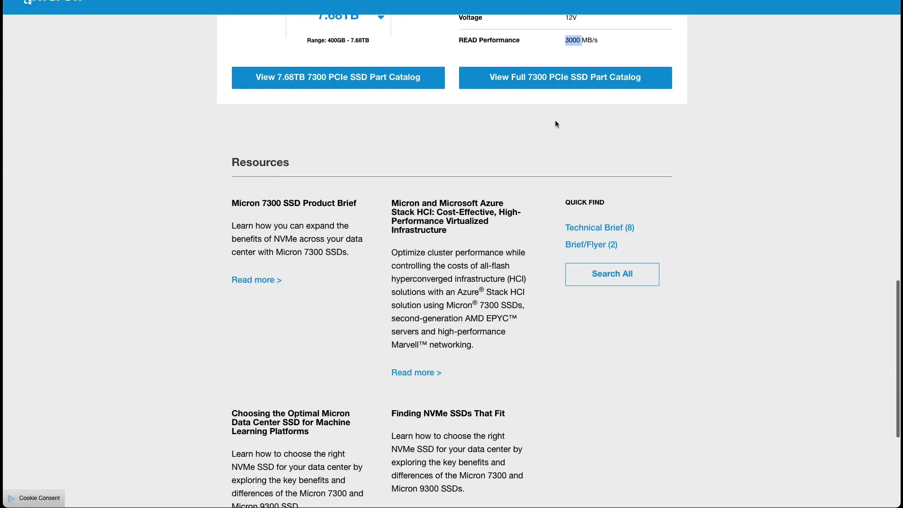
scroll(555, 120, "up", 6)
scroll(554, 123, "up", 10)
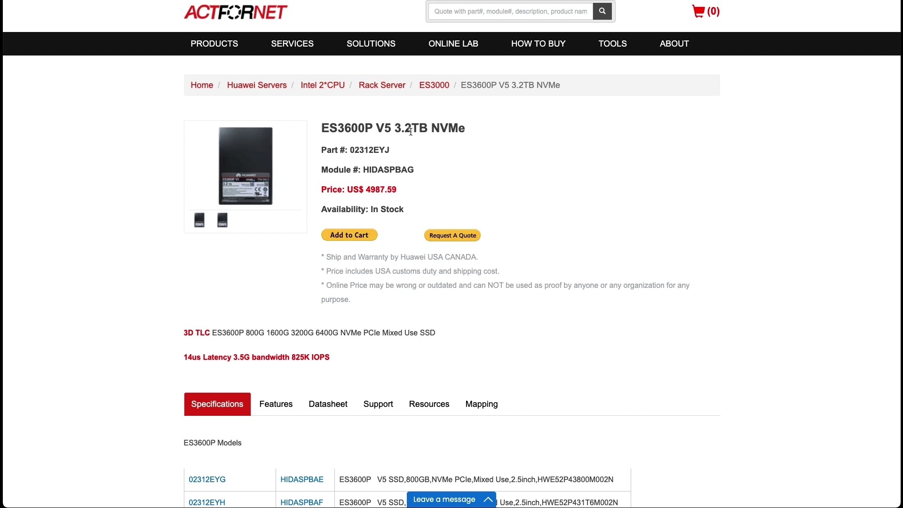
Return to the ACTFORNET ES3600P V5 3.2TB NVMe page and examine its title, product details and listed price again
triple_click(426, 127)
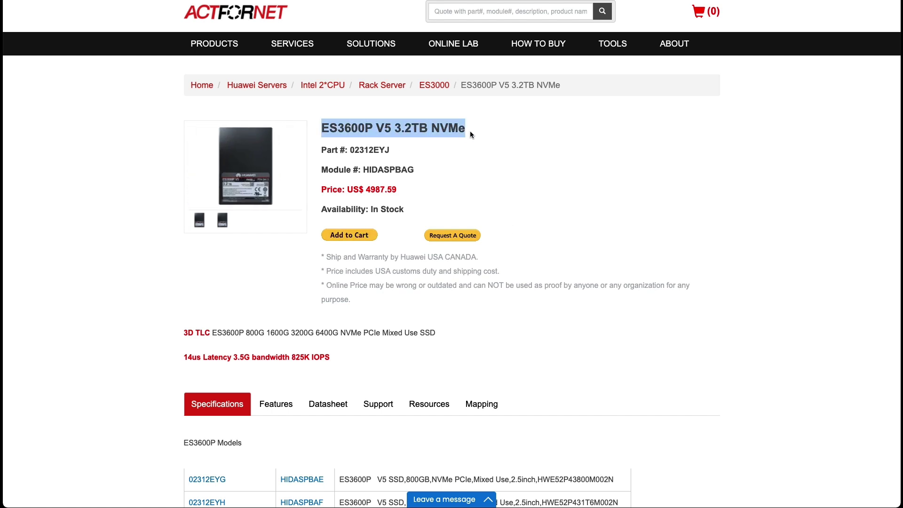
triple_click(412, 130)
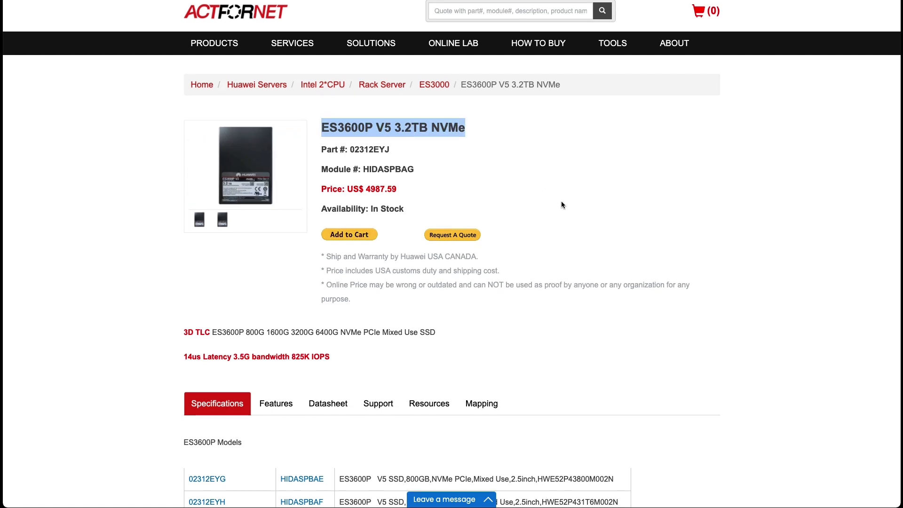
scroll(563, 204, "down", 15)
scroll(490, 192, "up", 16)
scroll(716, 191, "down", 15)
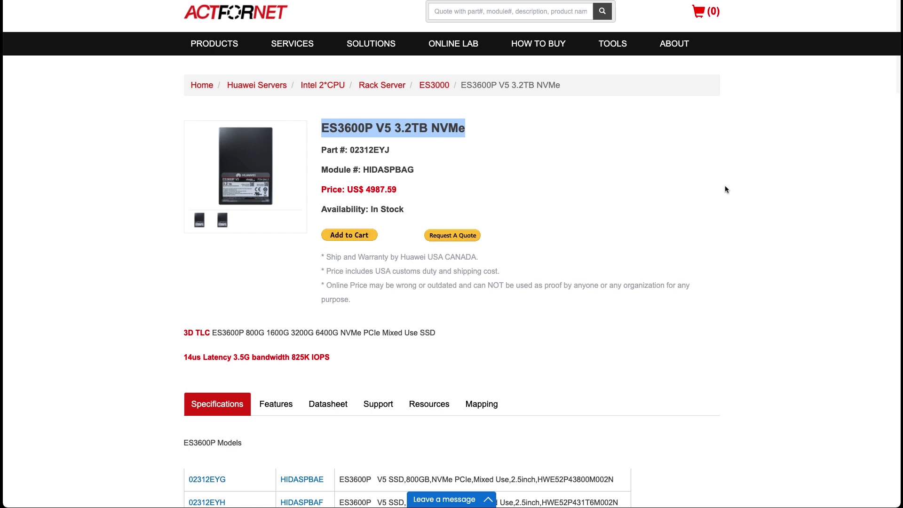
scroll(706, 193, "up", 12)
scroll(686, 193, "up", 4)
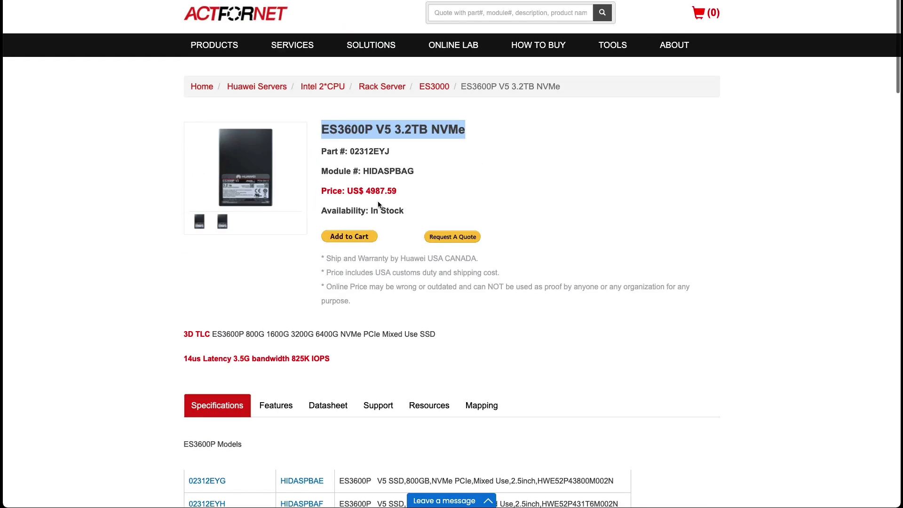
left_click_drag(400, 189, 366, 188)
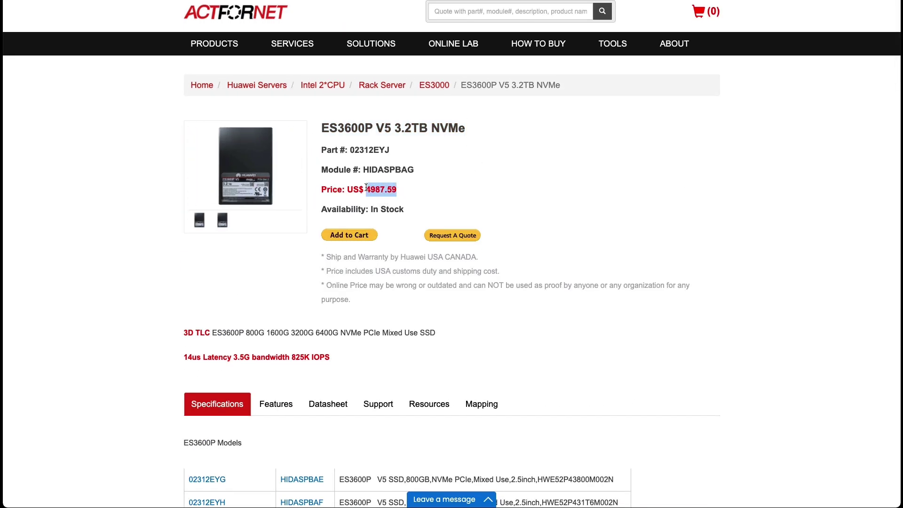
scroll(391, 184, "down", 1)
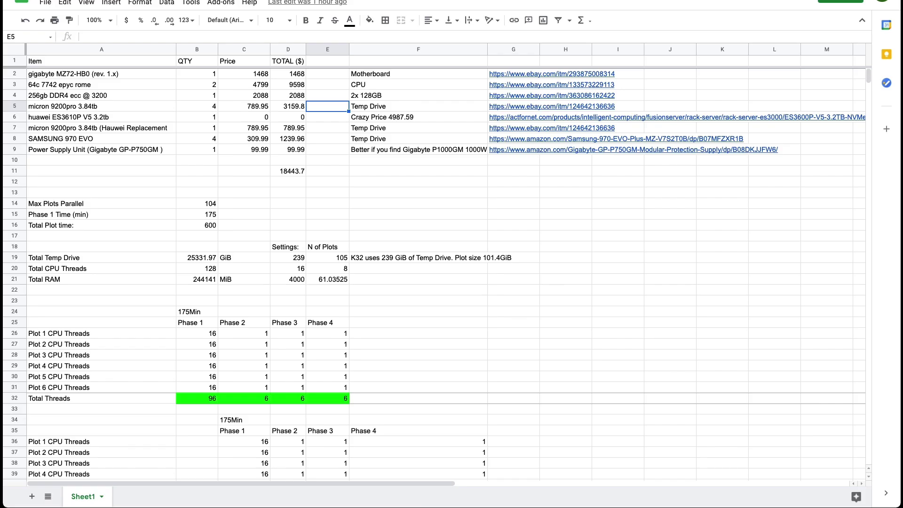
In the parts cost spreadsheet, review the gigabyte MZ72-HB0 motherboard, 64c 7742 epyc rome CPU and 256gb DDR4 memory rows
left_click(66, 75)
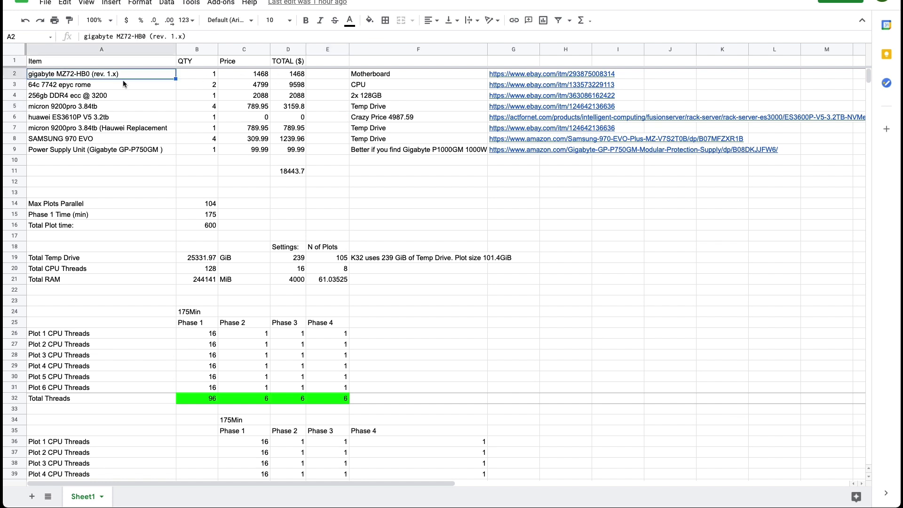
left_click(86, 89)
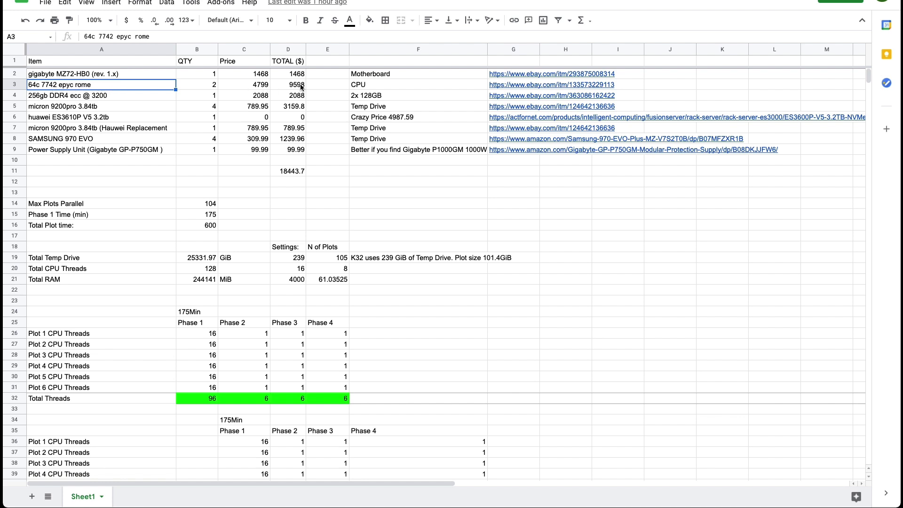
left_click(72, 97)
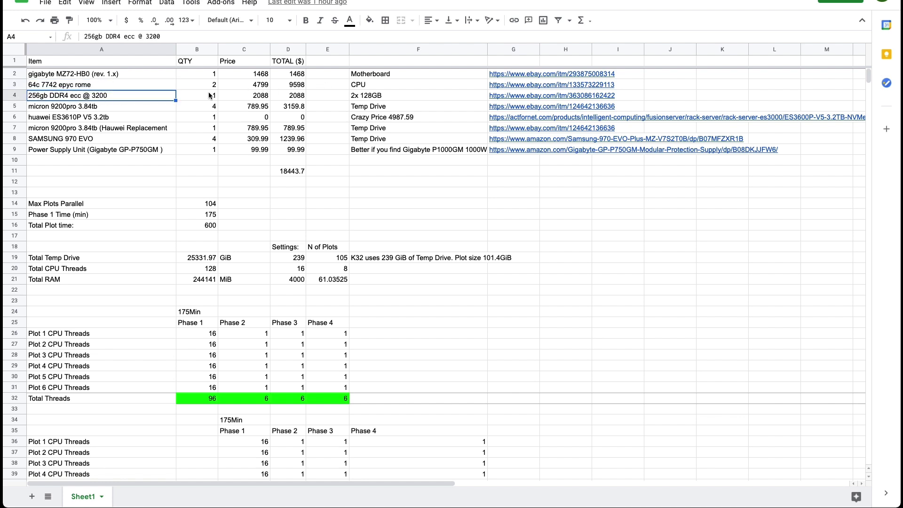
In the parts cost spreadsheet, review the micron 9200pro, Hauwei replacement and huawei ES3610P temp drive rows
left_click(65, 109)
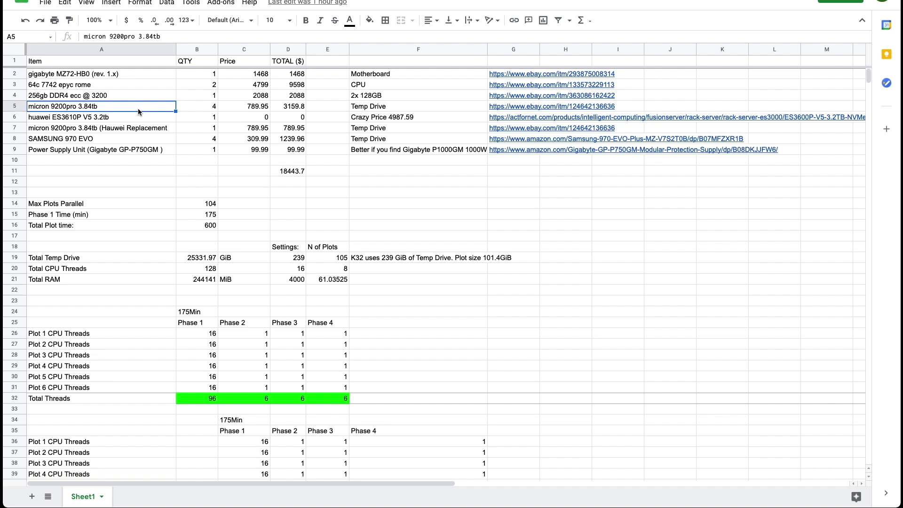
left_click(79, 130)
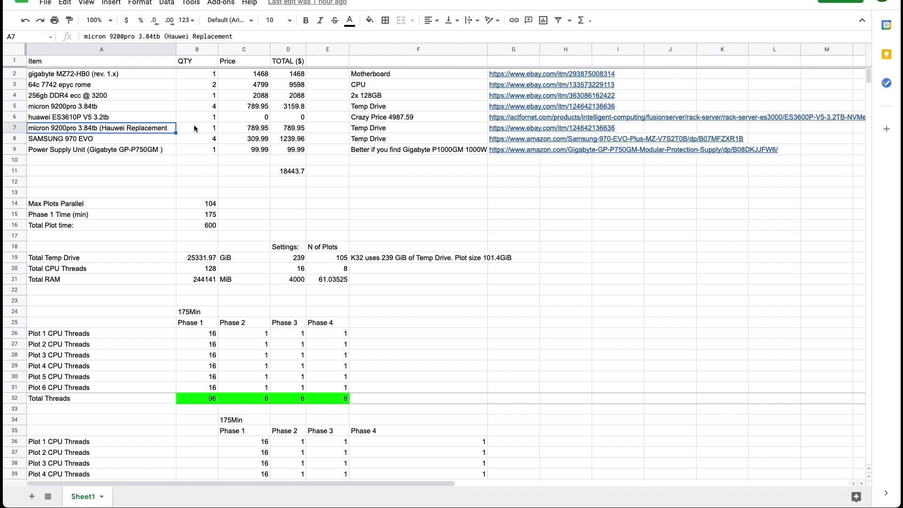
left_click_drag(80, 121, 312, 119)
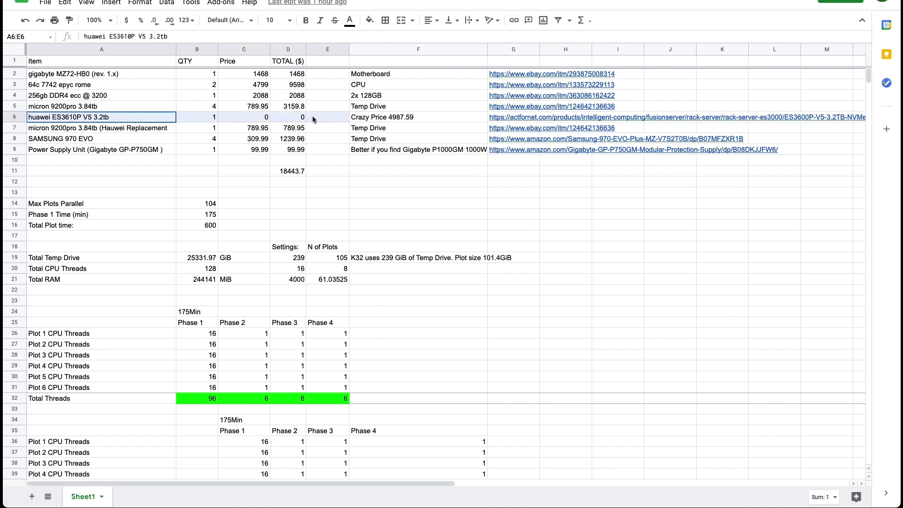
Check the SAMSUNG 970 EVO Plus capacity on its Amazon page and add 2TB to the SAMSUNG 970 EVO item name in the spreadsheet
left_click(84, 142)
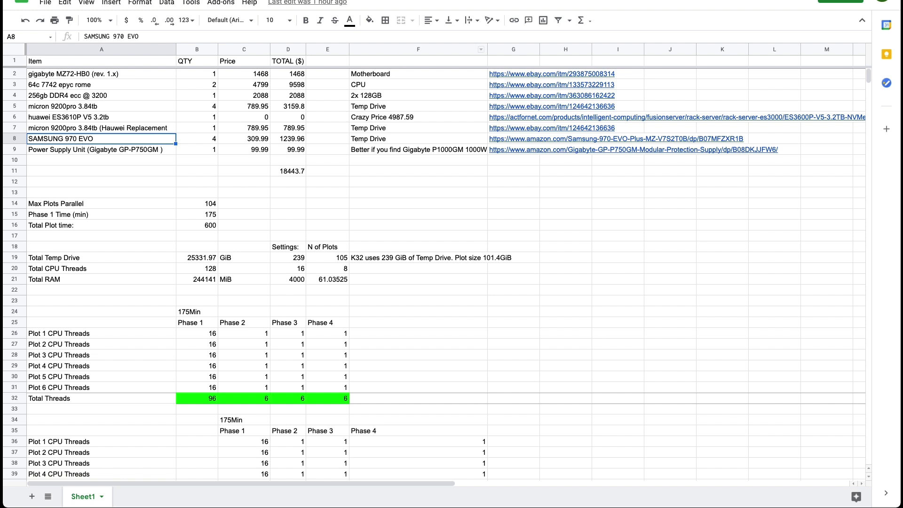
key("ctrl+Tab")
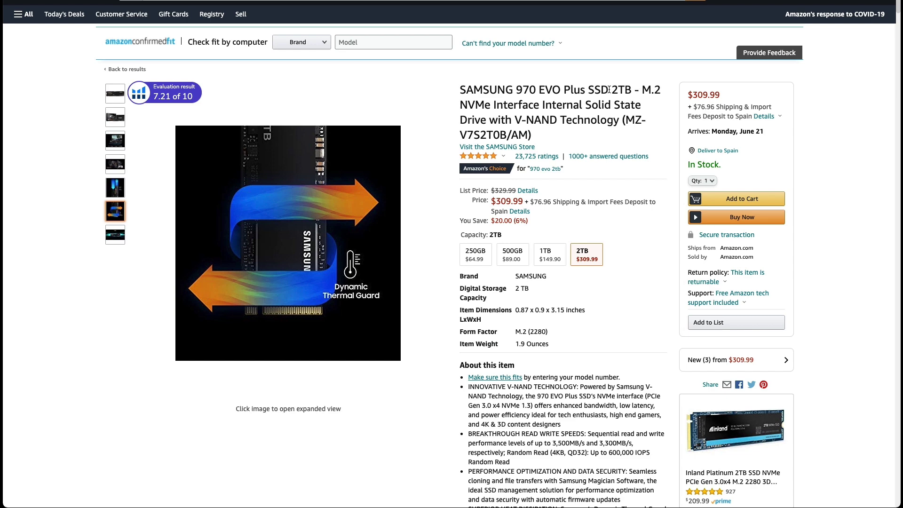
key("ctrl+shift+Tab")
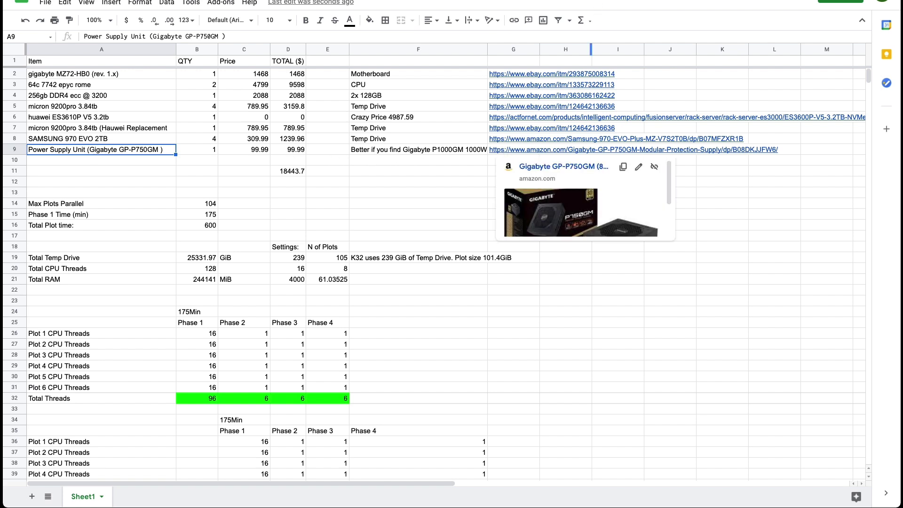
On the Amazon product page, examine the Gigabyte GP-P750GM power supply's model name, wattage and price
key("ctrl+Tab")
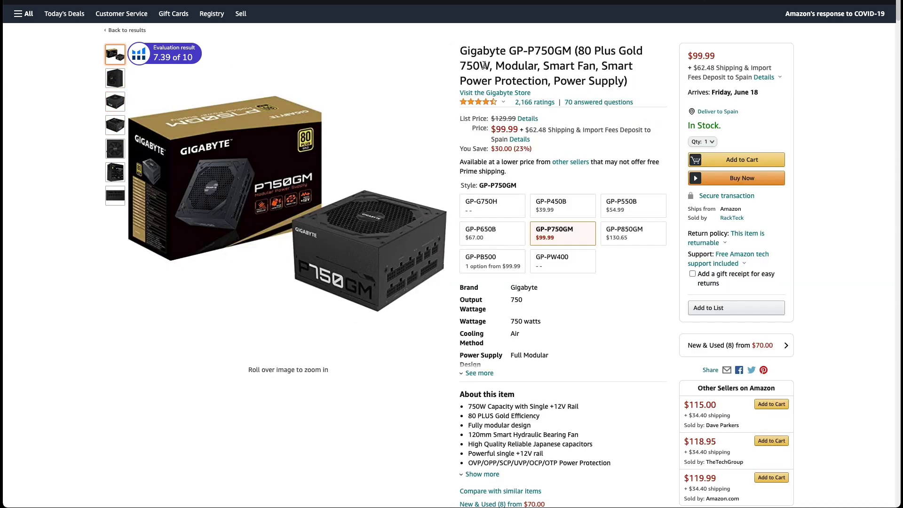
left_click_drag(491, 66, 458, 68)
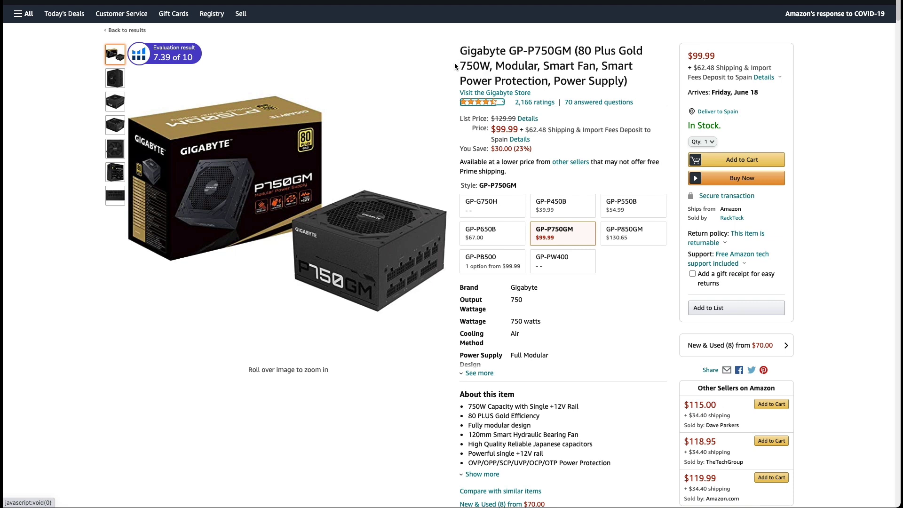
left_click_drag(461, 48, 575, 44)
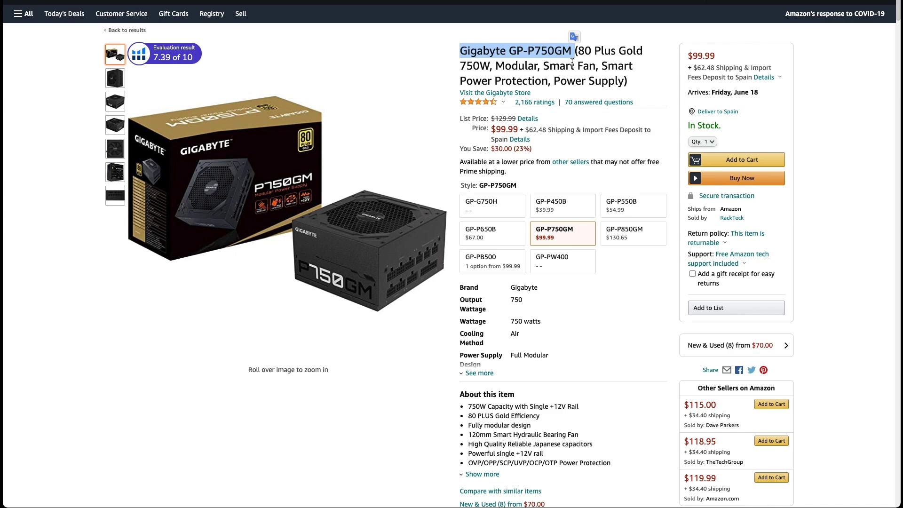
In the parts cost spreadsheet, highlight the total cost in cell D11 with a bright green fill
left_click_drag(94, 74, 302, 153)
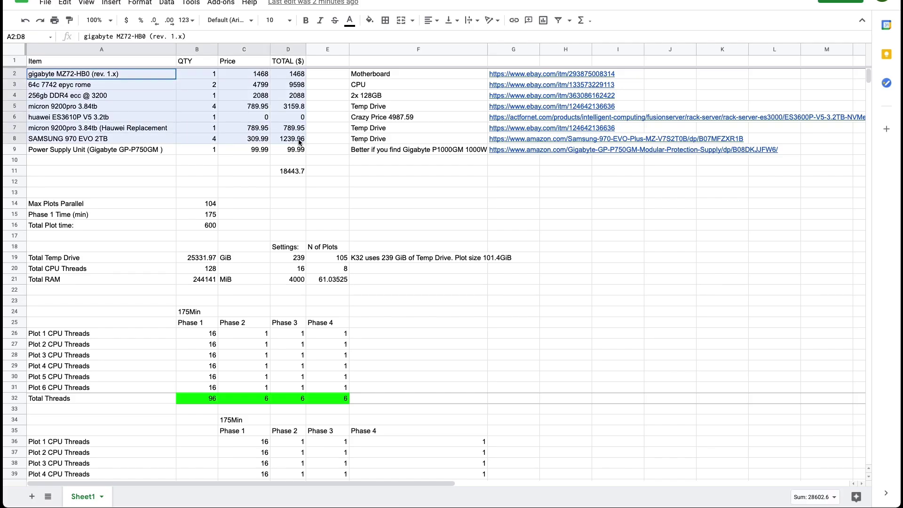
left_click(288, 174)
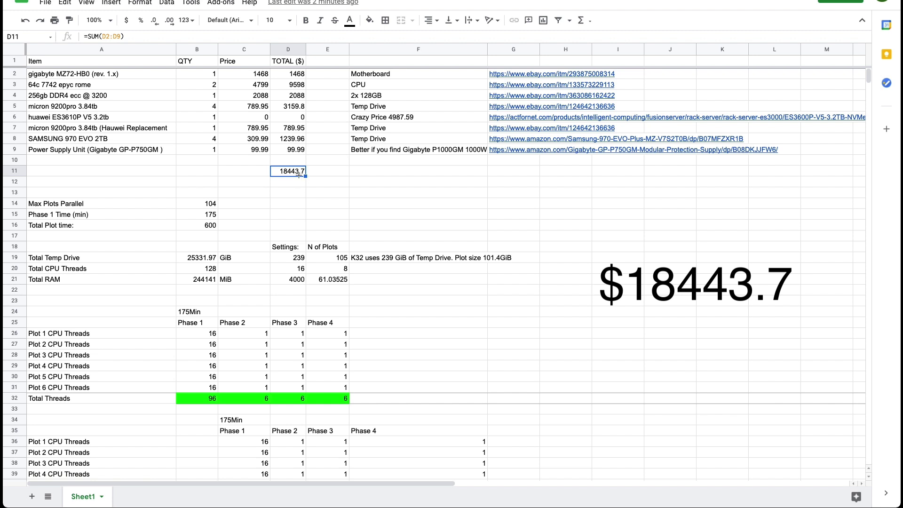
left_click(370, 20)
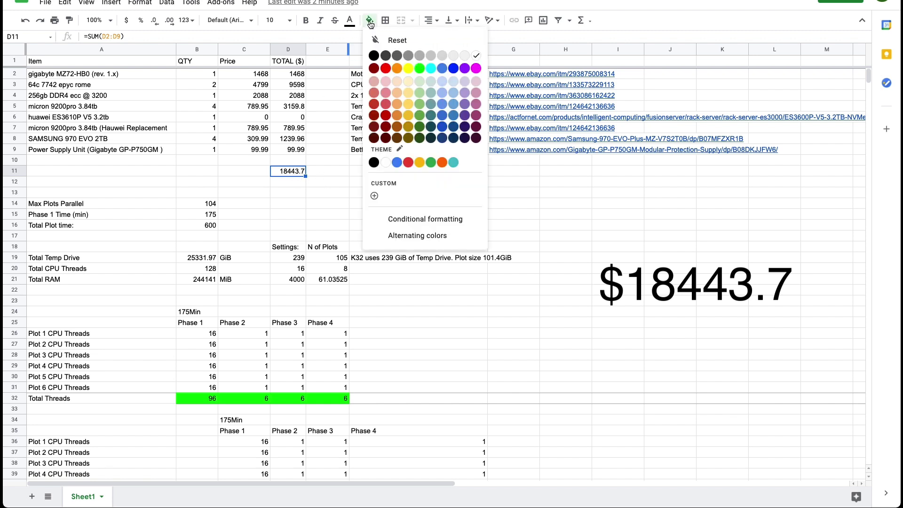
left_click(420, 68)
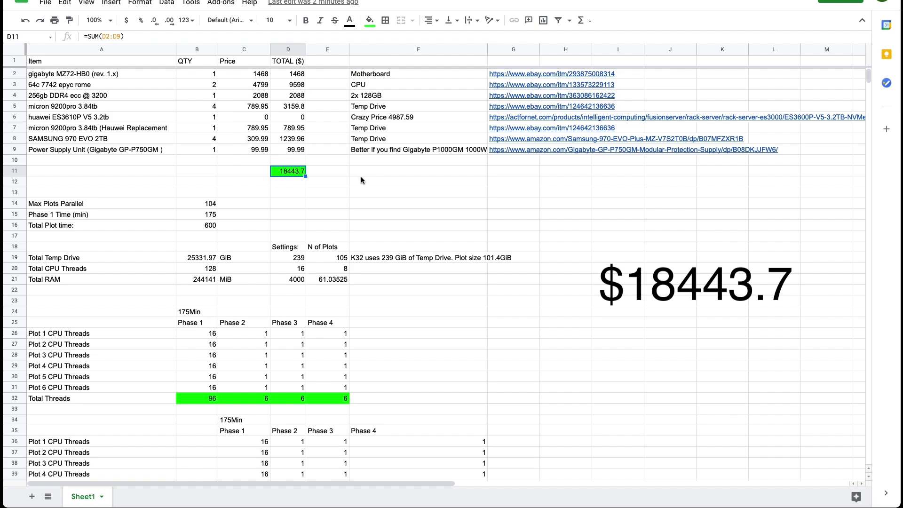
Review the Max Plots Parallel, Phase 1 Time and Total Plot time figures below the parts list
left_click(355, 181)
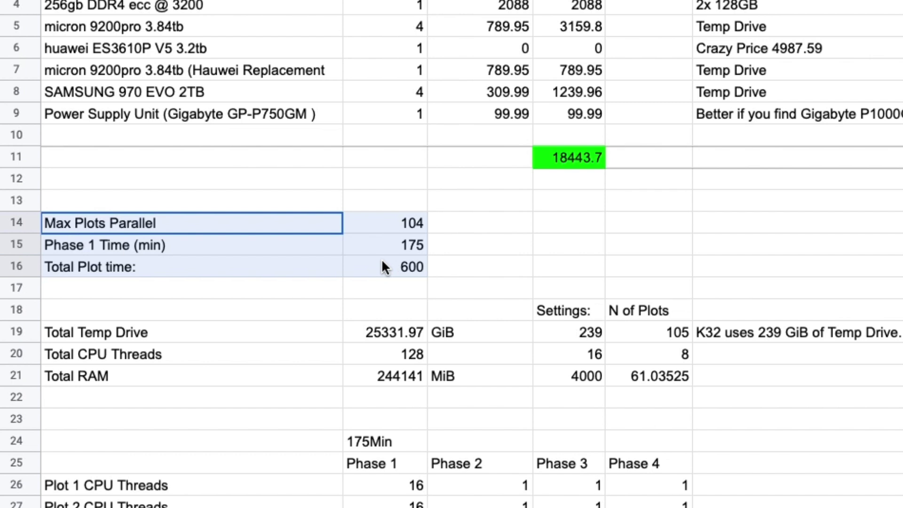
left_click(408, 219)
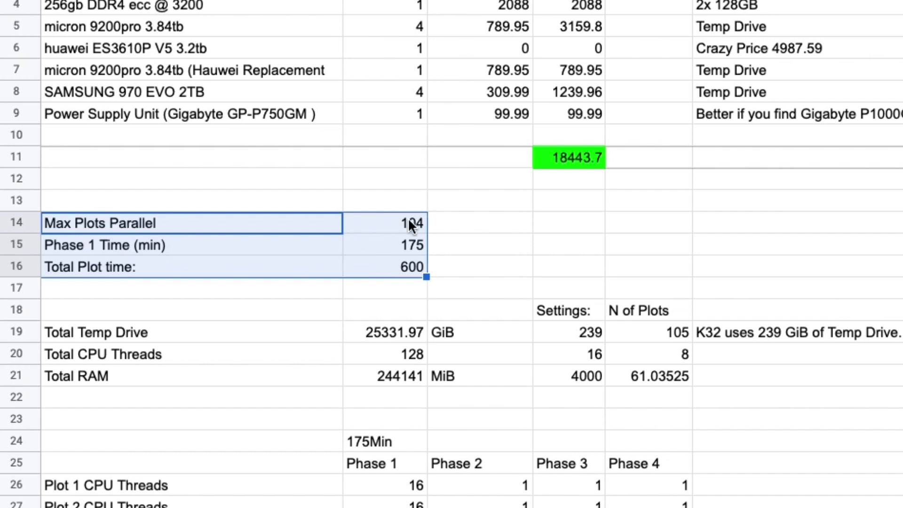
left_click_drag(182, 224, 395, 260)
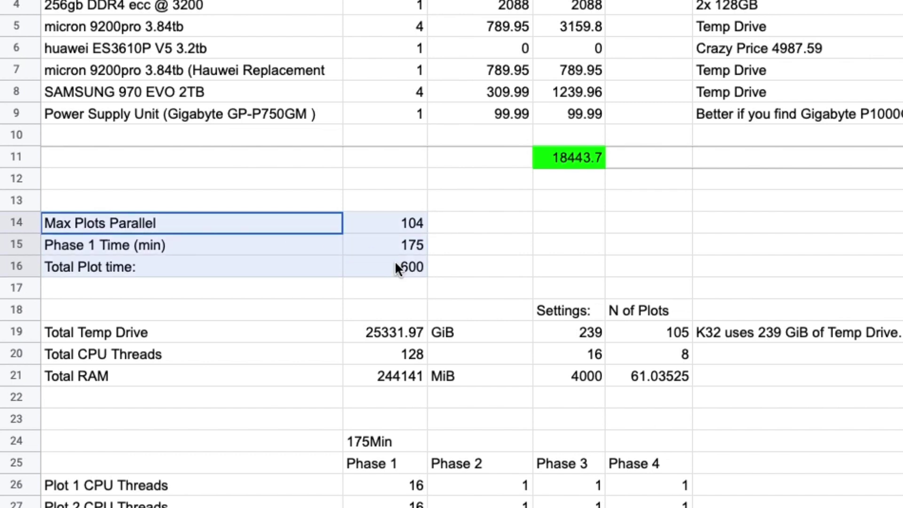
left_click(374, 225)
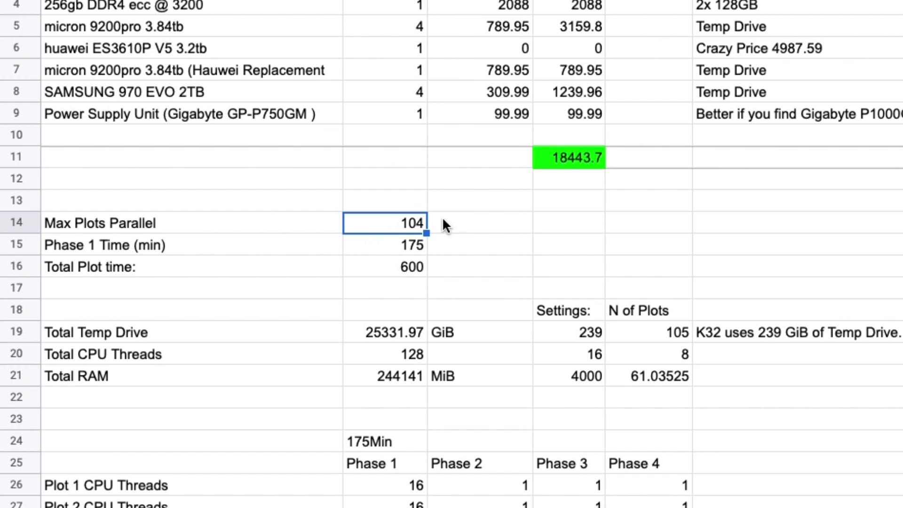
left_click(222, 252)
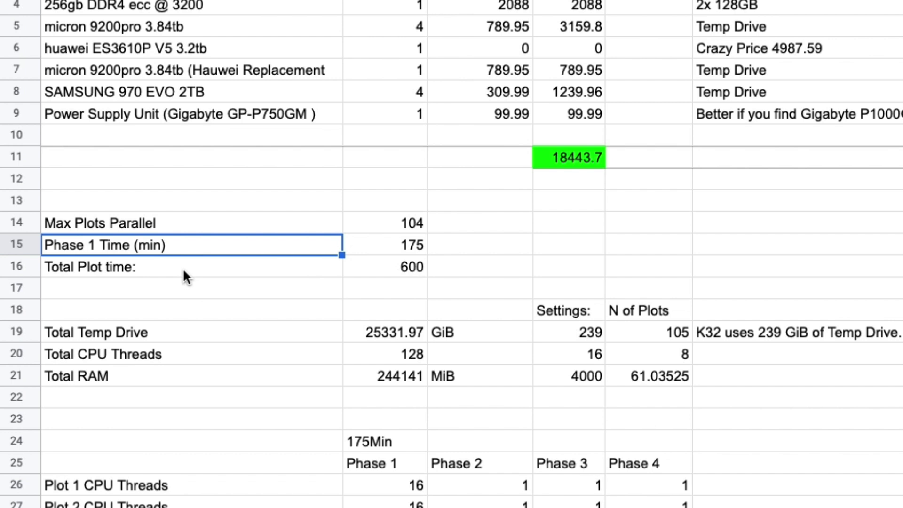
left_click(413, 265, "shift")
Examine the Total Temp Drive, Total CPU Threads and Total RAM resource figures together with their units
left_click_drag(121, 336, 356, 377)
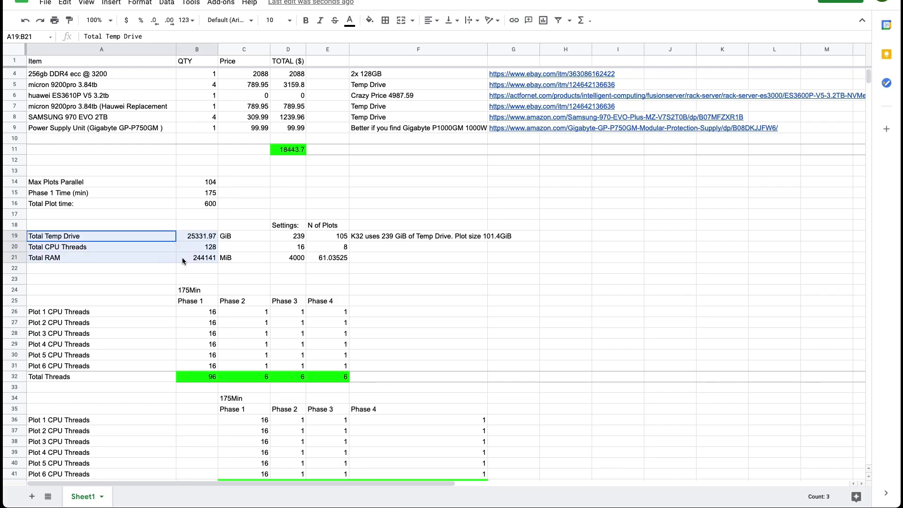
left_click_drag(182, 258, 204, 260)
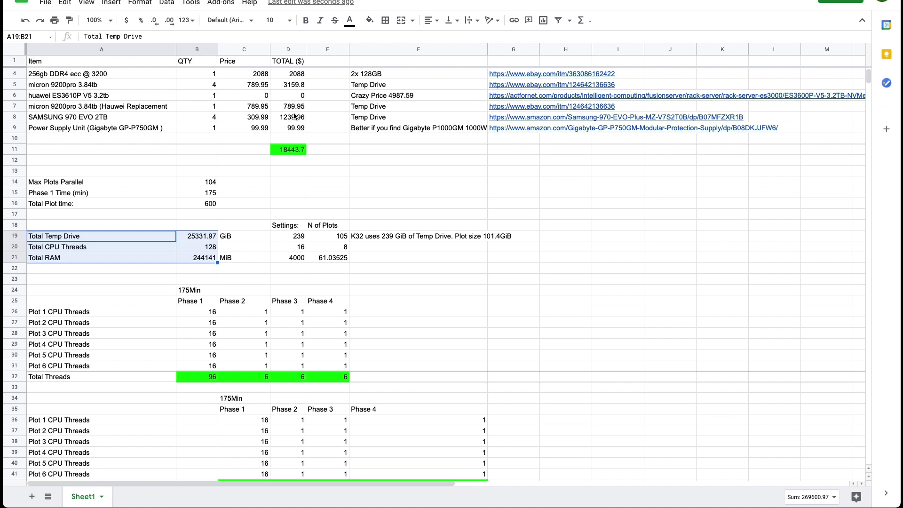
key("Right")
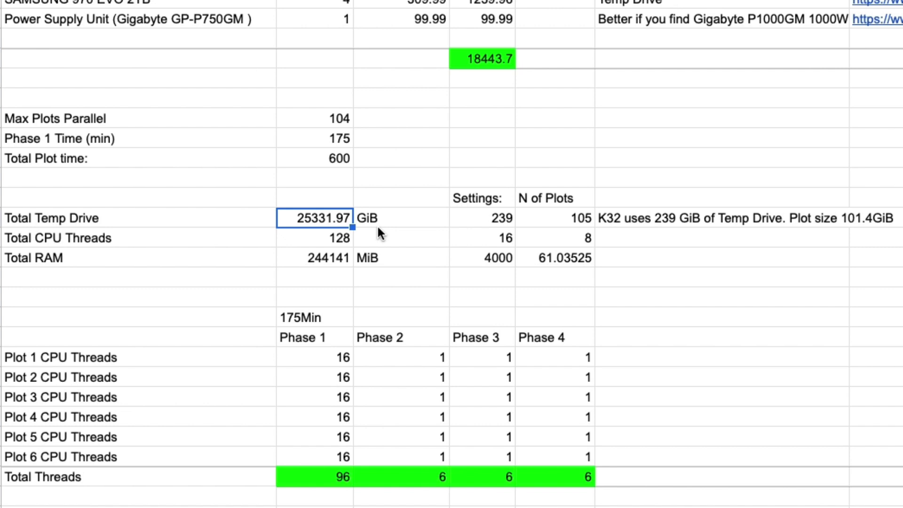
left_click(319, 242)
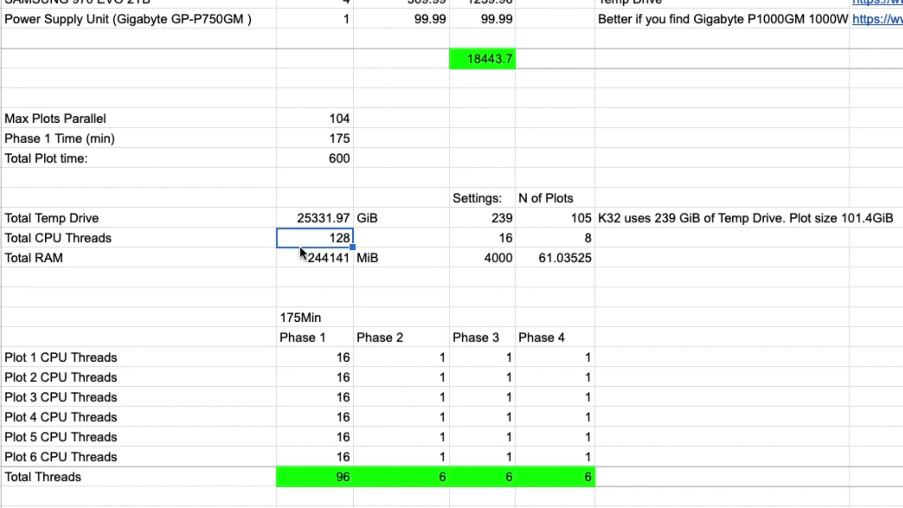
left_click(300, 258)
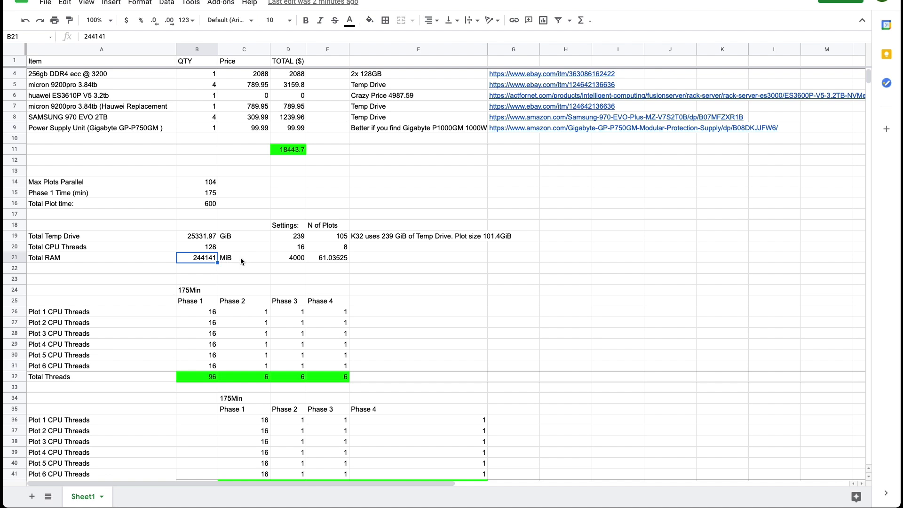
left_click_drag(241, 258, 236, 233)
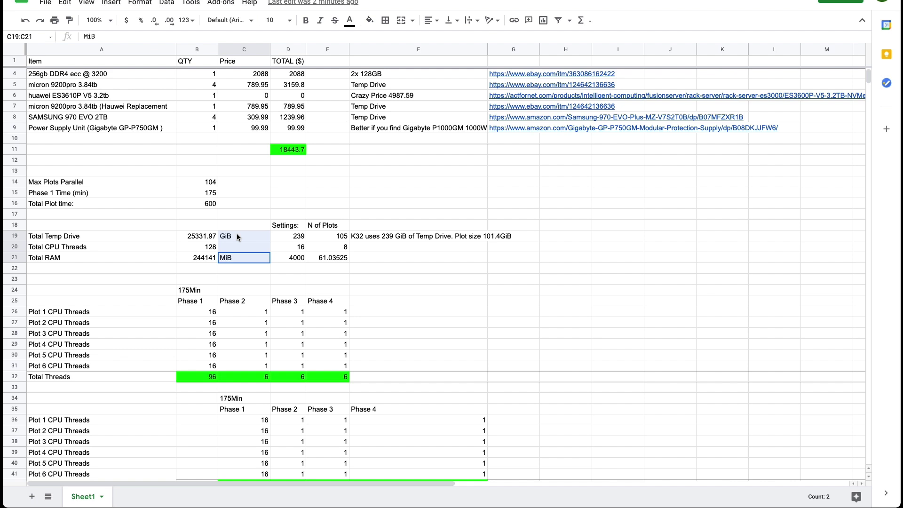
key("Right")
left_click_drag(199, 236, 227, 261)
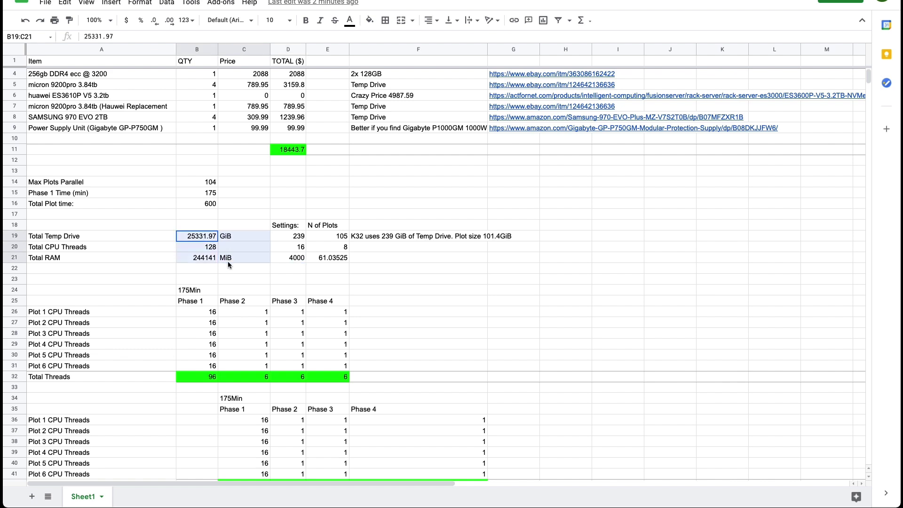
Compare the Settings and N of Plots columns across the temp drive, CPU thread and RAM rows
left_click(294, 249)
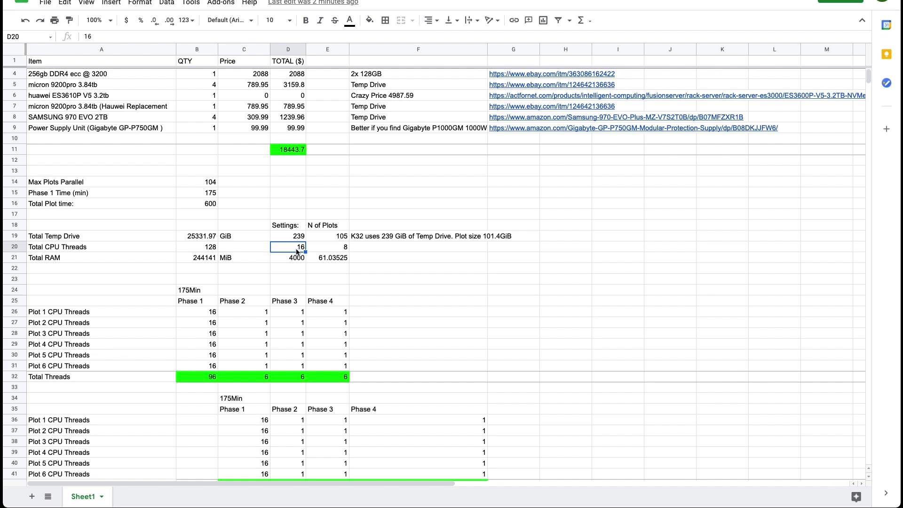
left_click(337, 252)
left_click_drag(338, 237, 335, 259)
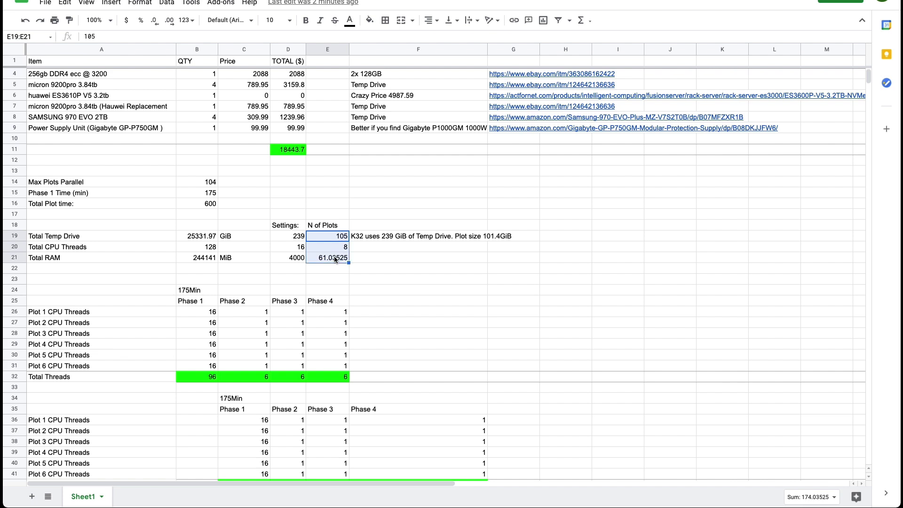
left_click_drag(290, 236, 287, 258)
Check how the temp drive total and the per-plot space setting relate to the number of plots in row 19
left_click(289, 236)
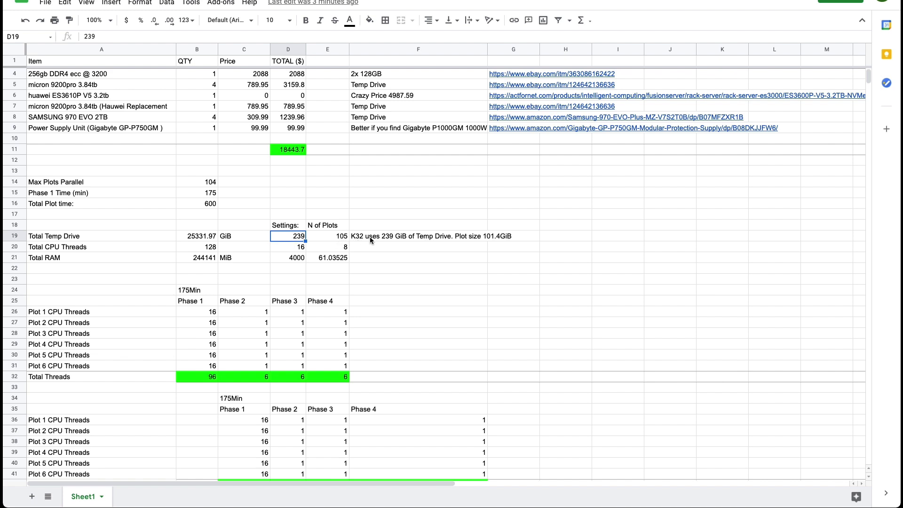
key("Right")
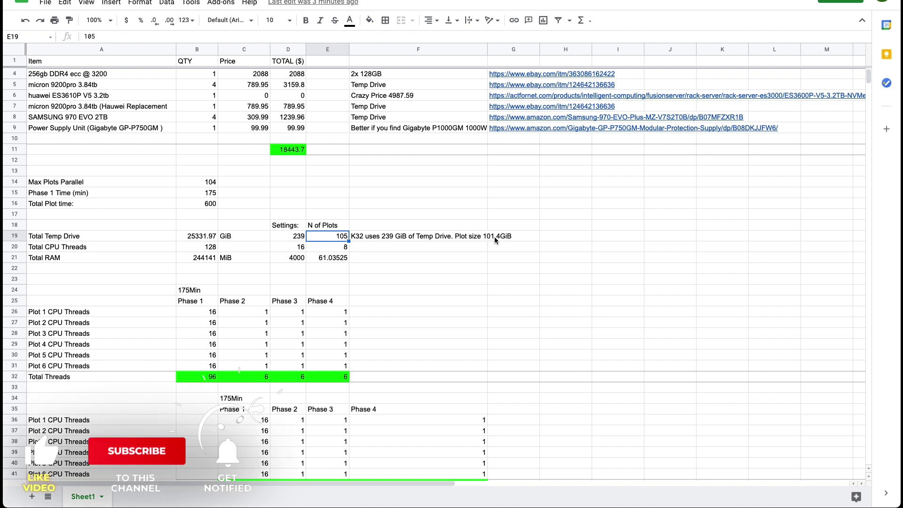
key("Home")
key("Right")
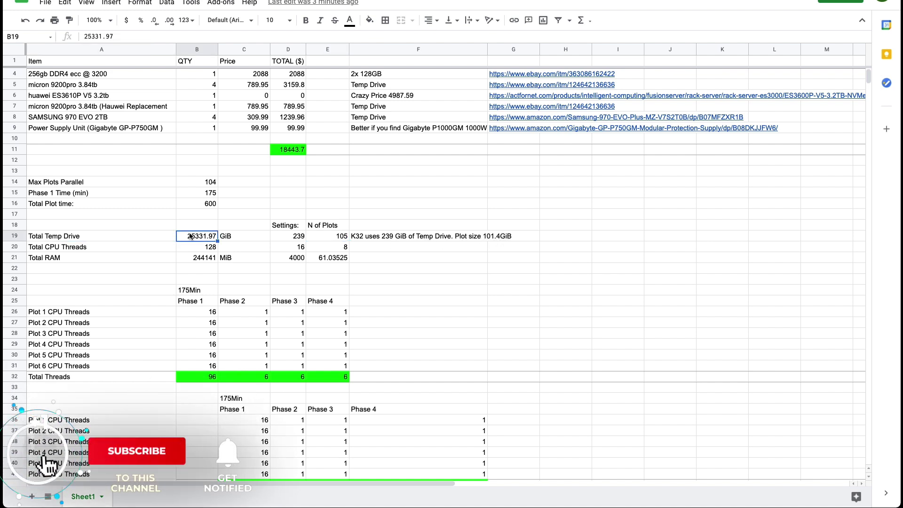
left_click(332, 235)
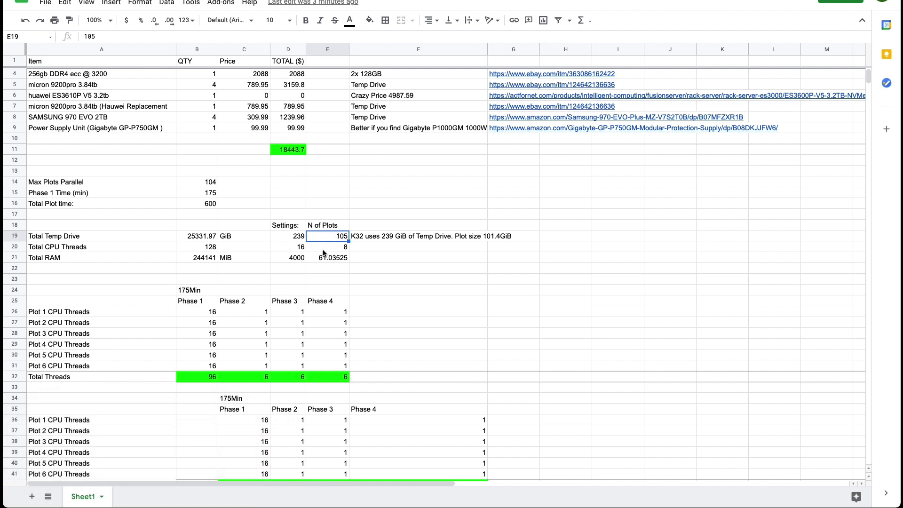
Inspect the per-plot settings and N of Plots formulas for Total CPU Threads and Total RAM in rows 20 and 21
left_click(292, 252)
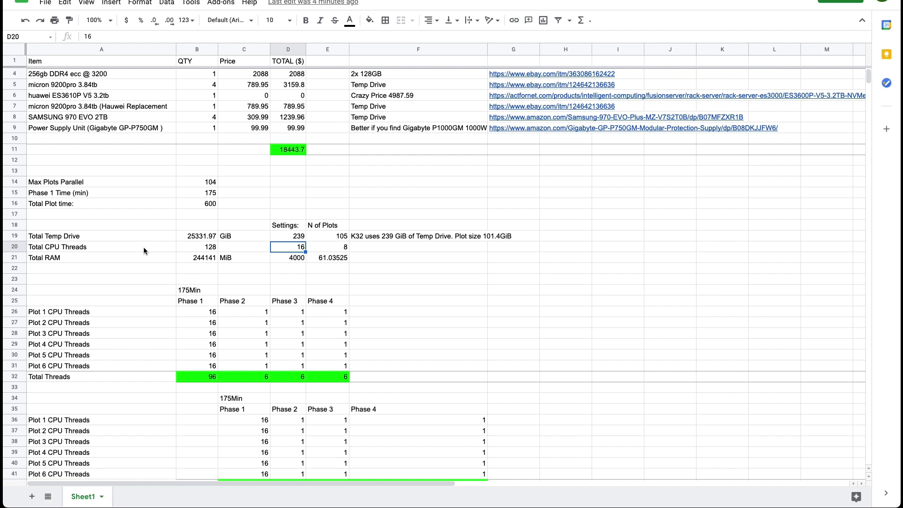
left_click(331, 251)
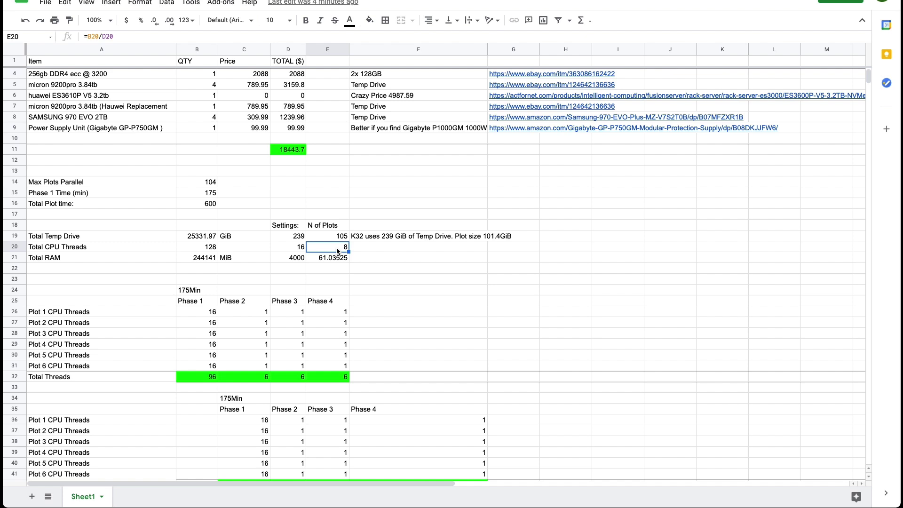
left_click(286, 258)
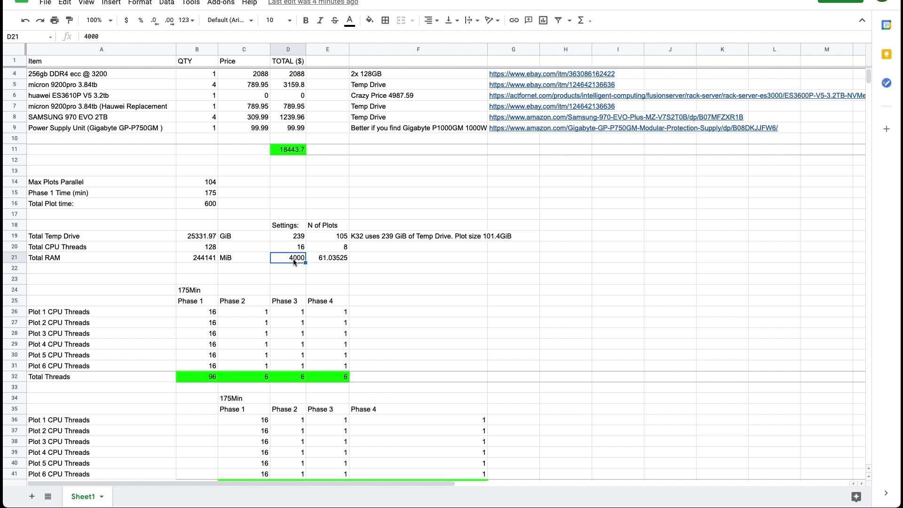
left_click(334, 263)
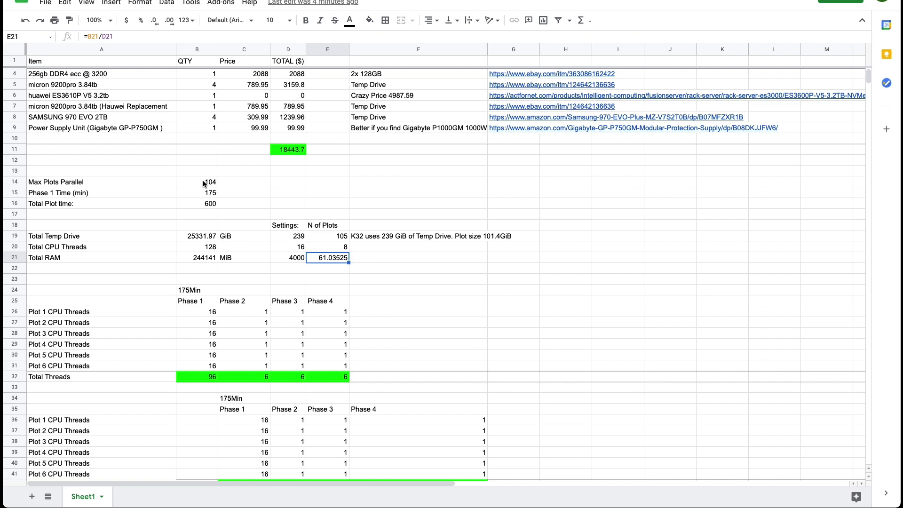
Compare the Max Plots Parallel value with the CPU thread setting and the per-plot RAM setting and its N of Plots formula
mouse_move(203, 183)
left_mouse_down()
mouse_move(99, 179)
mouse_move(190, 181)
left_mouse_up()
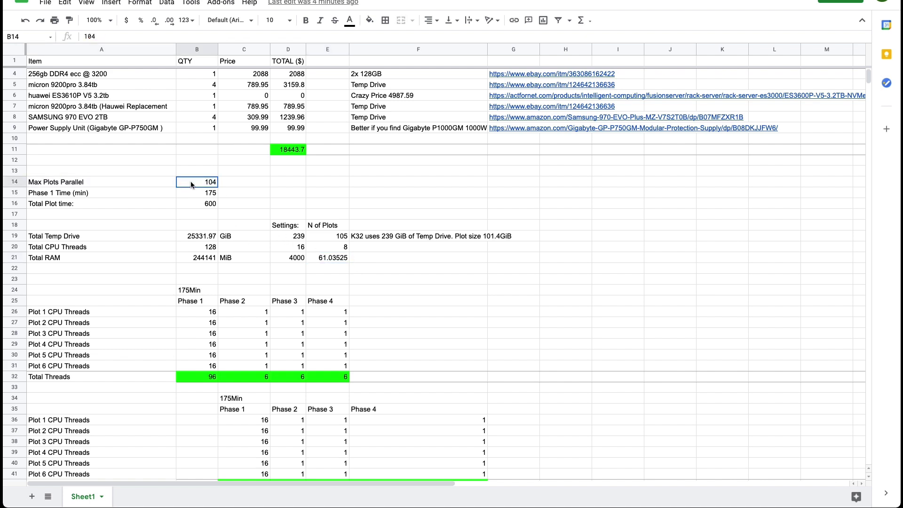
left_click(273, 246)
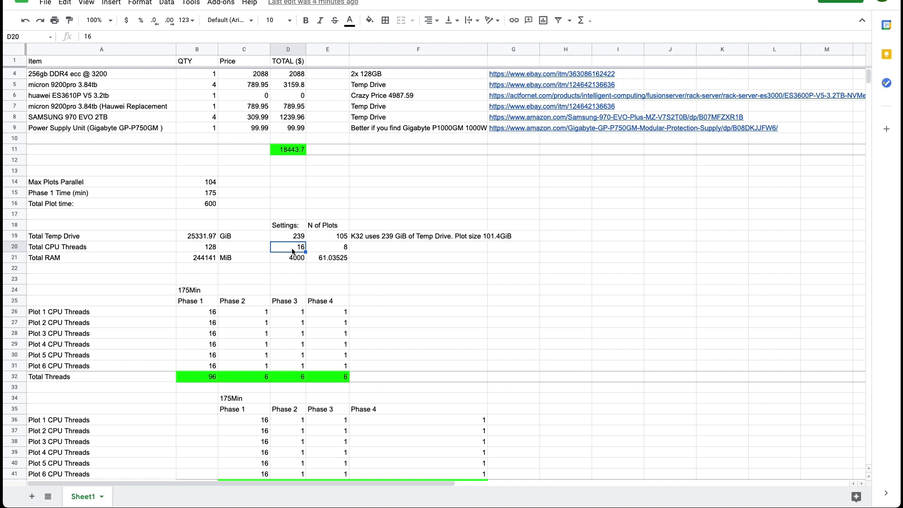
left_click_drag(291, 261, 342, 265)
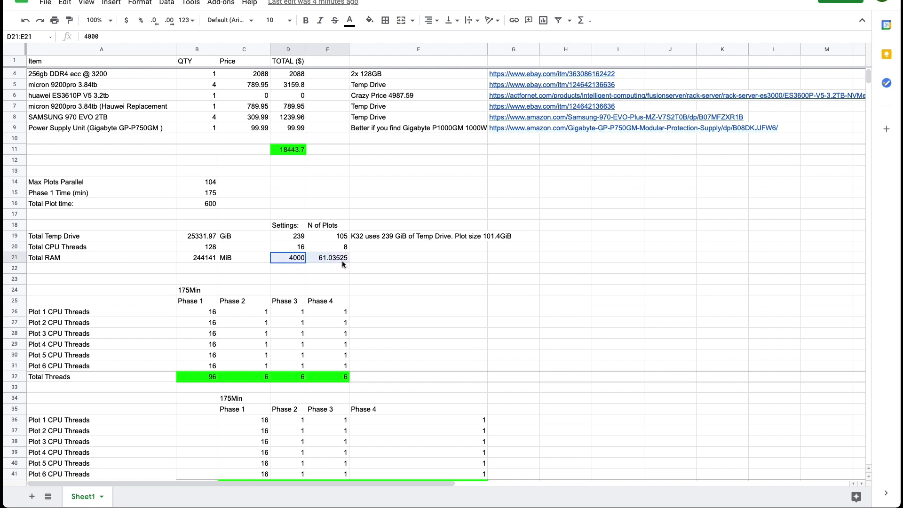
left_click(292, 261)
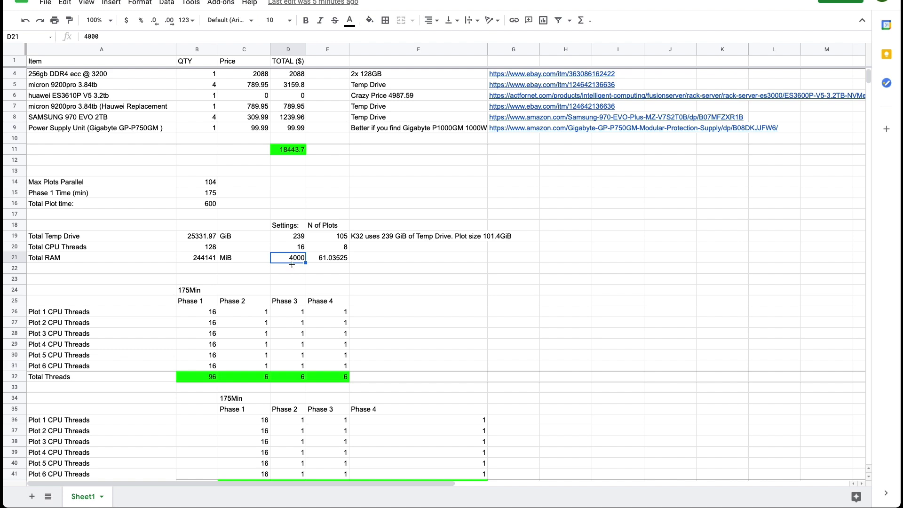
left_click(327, 258)
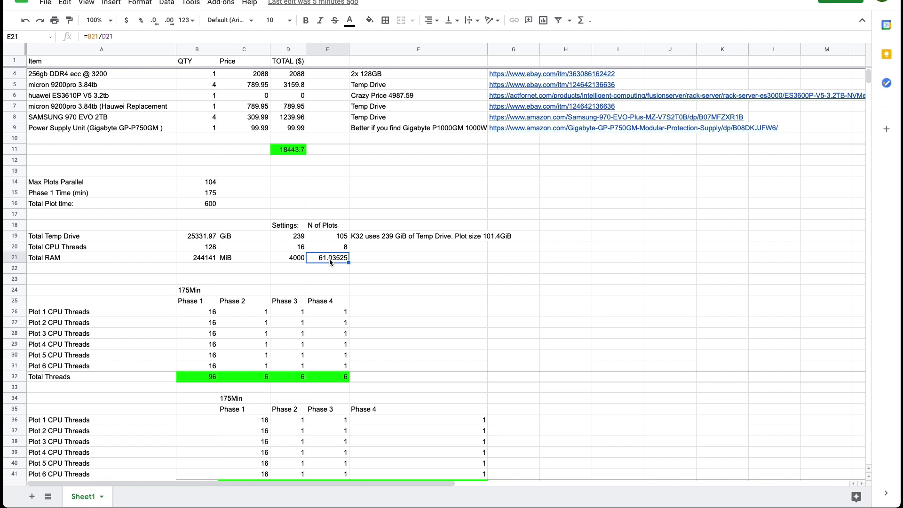
Examine the first batch's six plots, their Phase 1 CPU threads and the Total Threads figure in rows 26 to 32
scroll(221, 241, "down", 3)
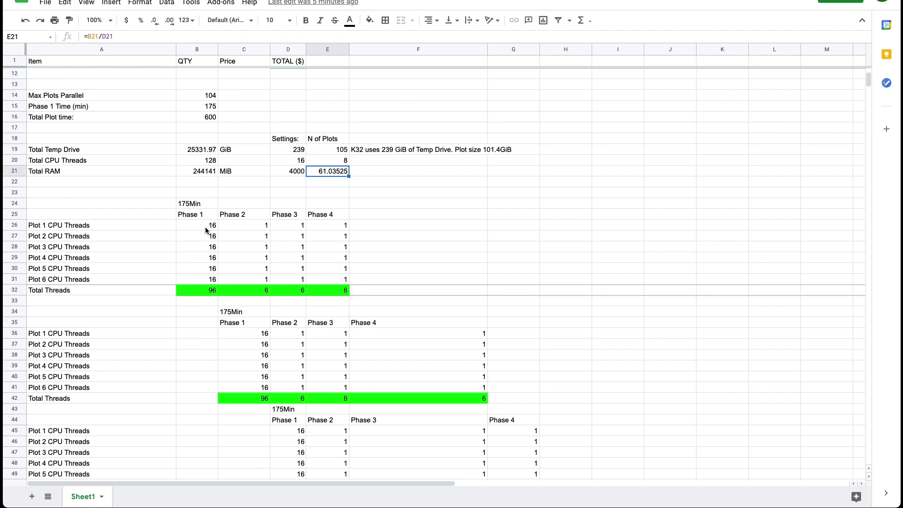
scroll(458, 360, "down", 3)
scroll(458, 357, "down", 1)
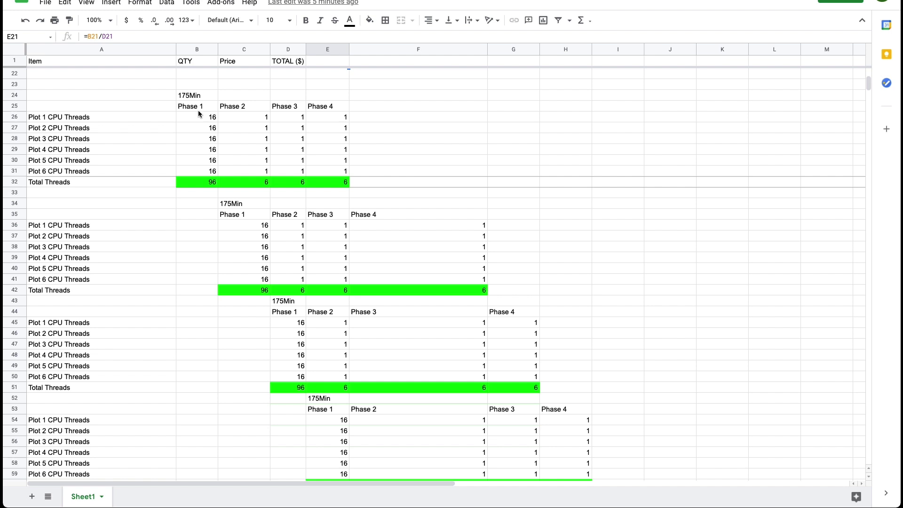
left_click(61, 118)
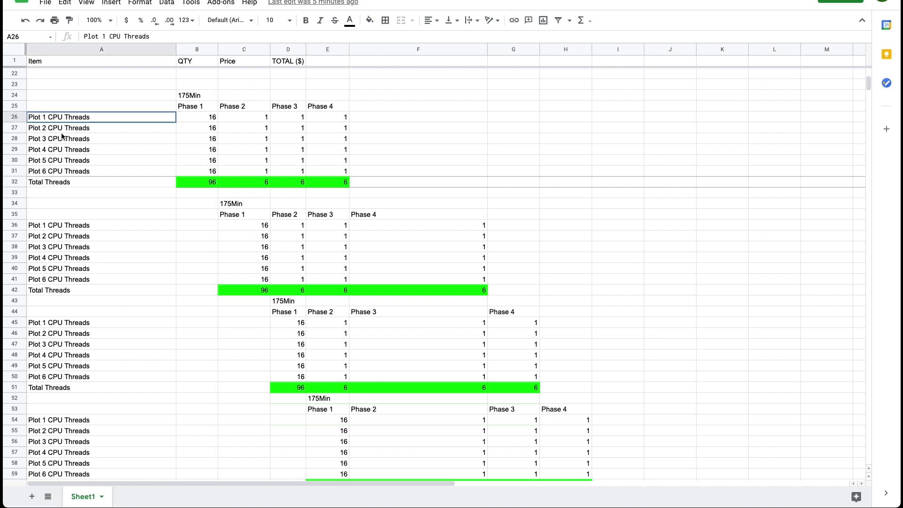
left_click_drag(61, 136, 57, 173)
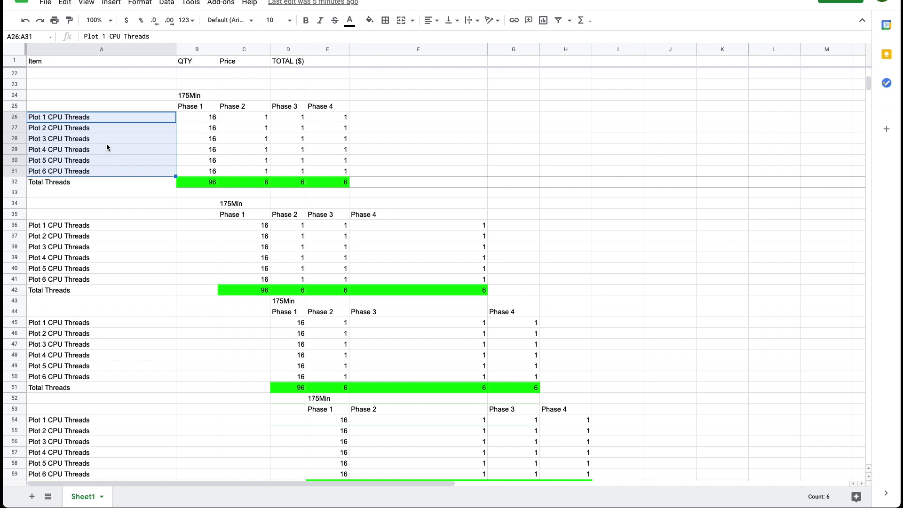
left_click_drag(200, 113, 199, 176)
left_click(202, 181)
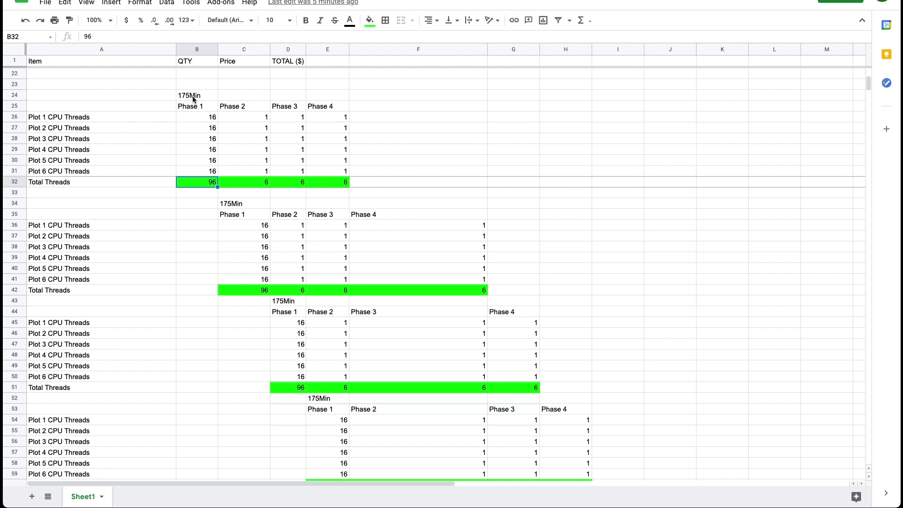
Inspect the second batch's six plot rows and undo the accidental edit in the sheet
left_click_drag(61, 224, 65, 278)
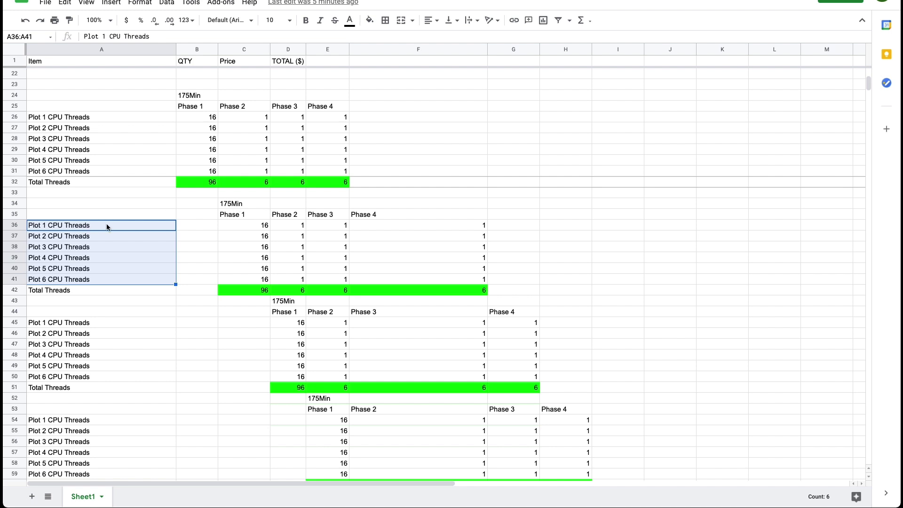
key("ctrl+z")
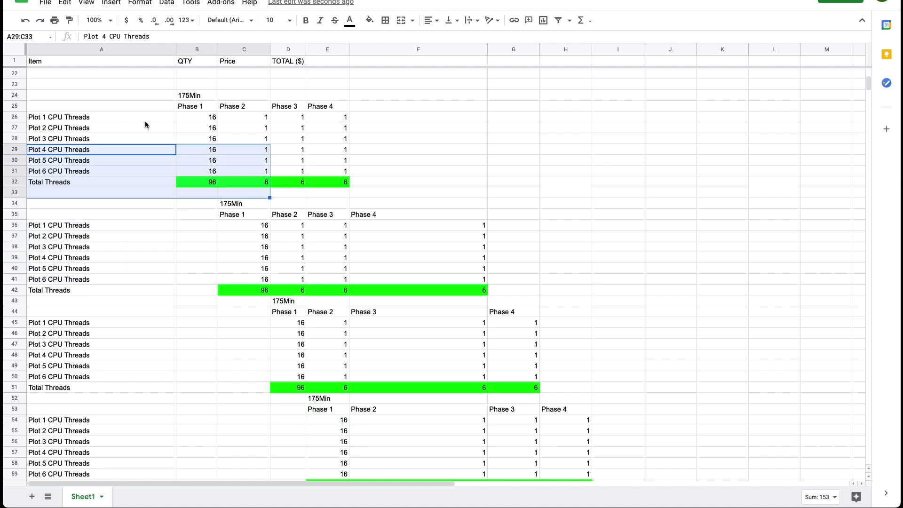
left_click(286, 138)
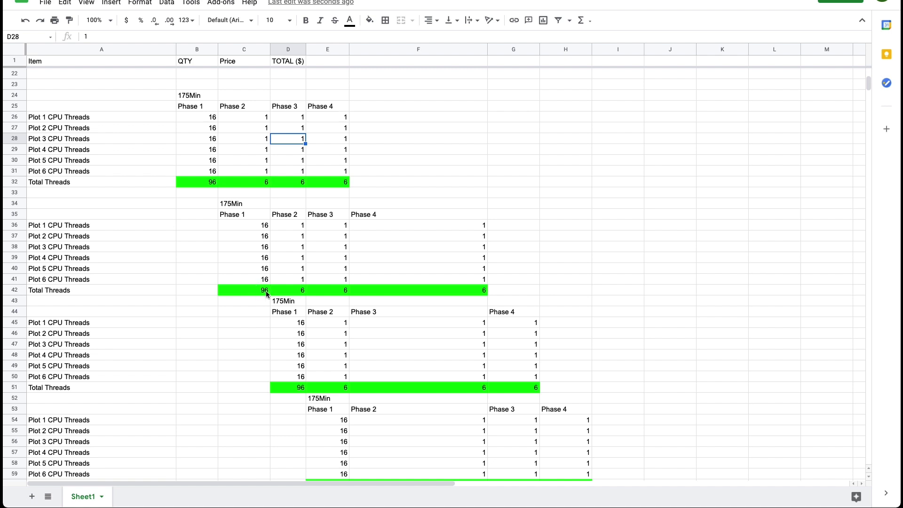
Compare the staggered phases of the first three plot batches with the TOTAL CPU IN USE figures in row 62
scroll(247, 381, "down", 3)
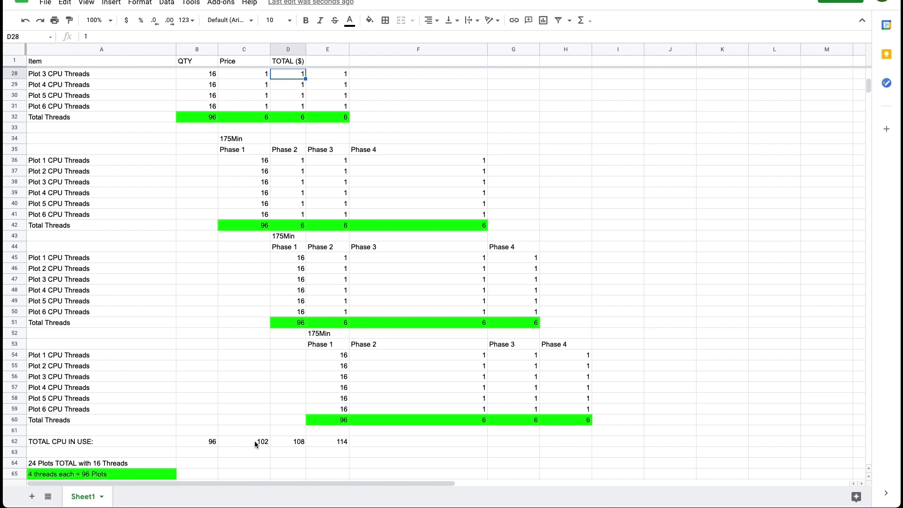
scroll(245, 221, "up", 3)
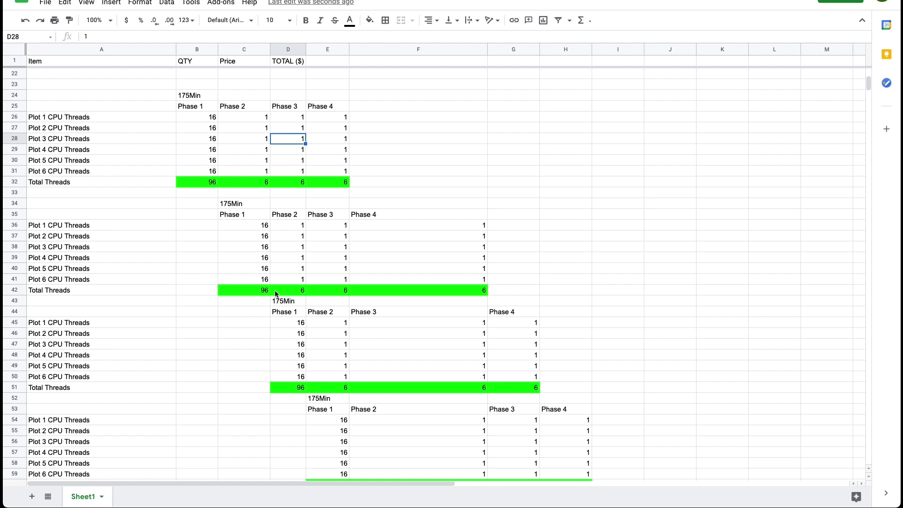
scroll(292, 323, "down", 2)
scroll(292, 322, "down", 4)
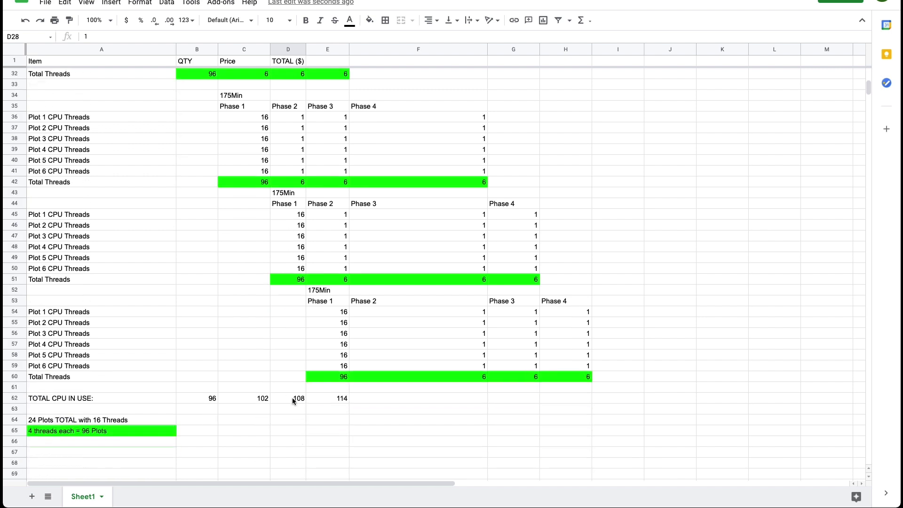
scroll(291, 398, "up", 7)
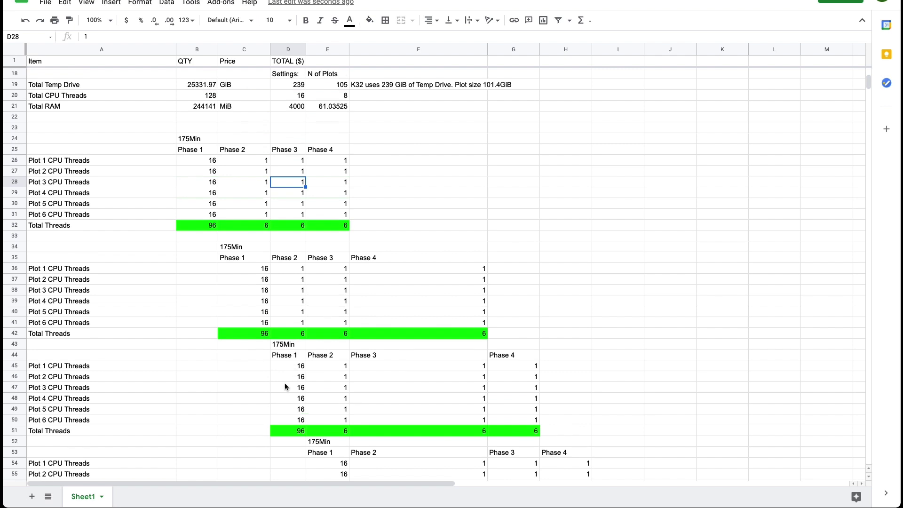
scroll(202, 376, "down", 2)
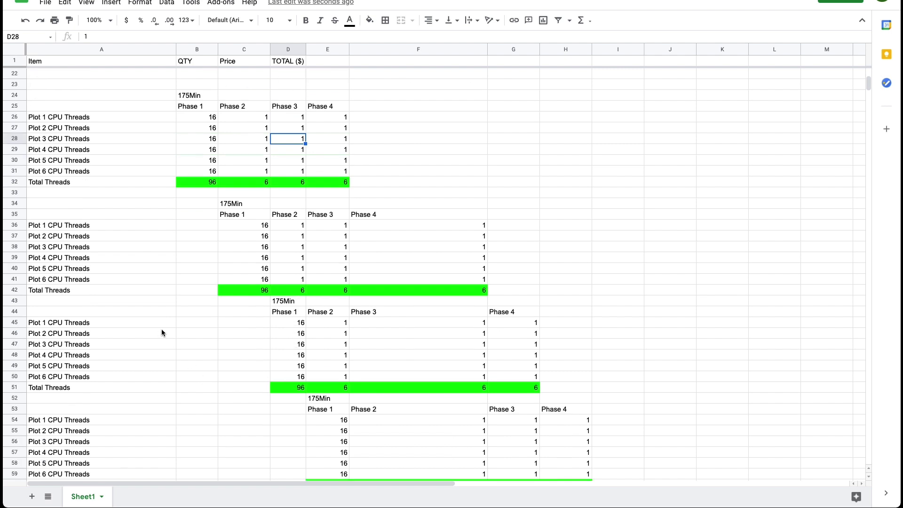
Check how the fourth batch's Phase 1 threads add to the earlier batches' later phases in the TOTAL CPU IN USE row
scroll(162, 330, "down", 3)
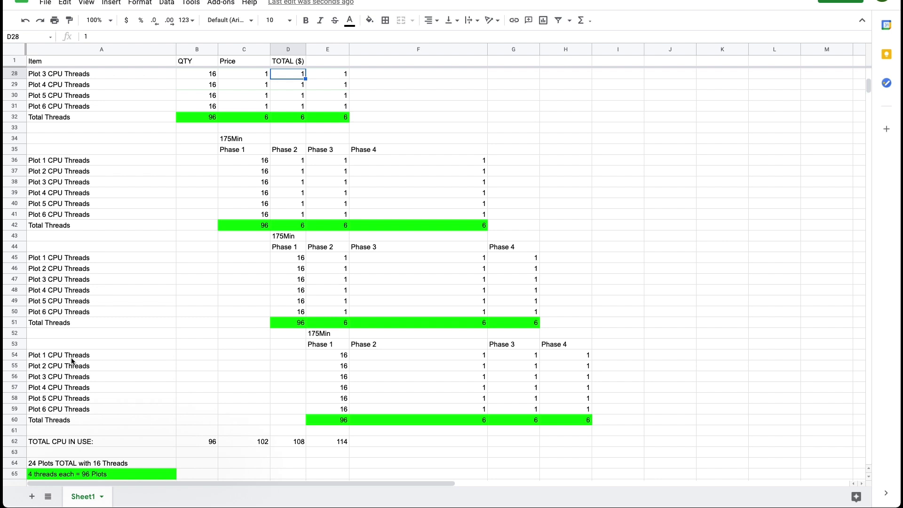
scroll(67, 348, "down", 1)
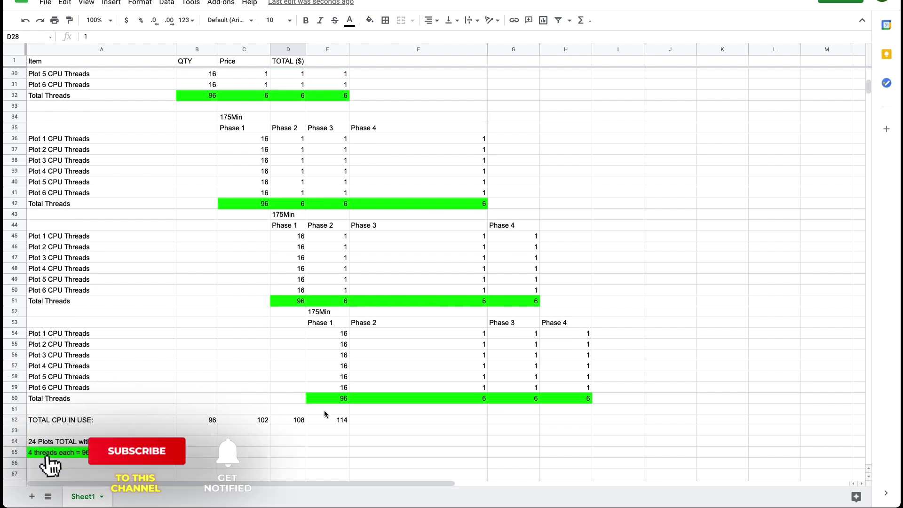
scroll(341, 396, "up", 1)
scroll(341, 396, "down", 1)
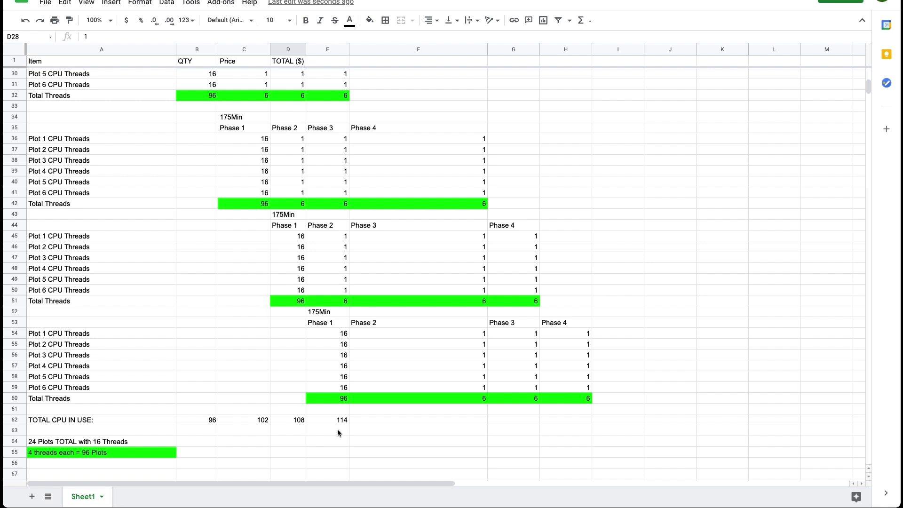
scroll(337, 432, "up", 1)
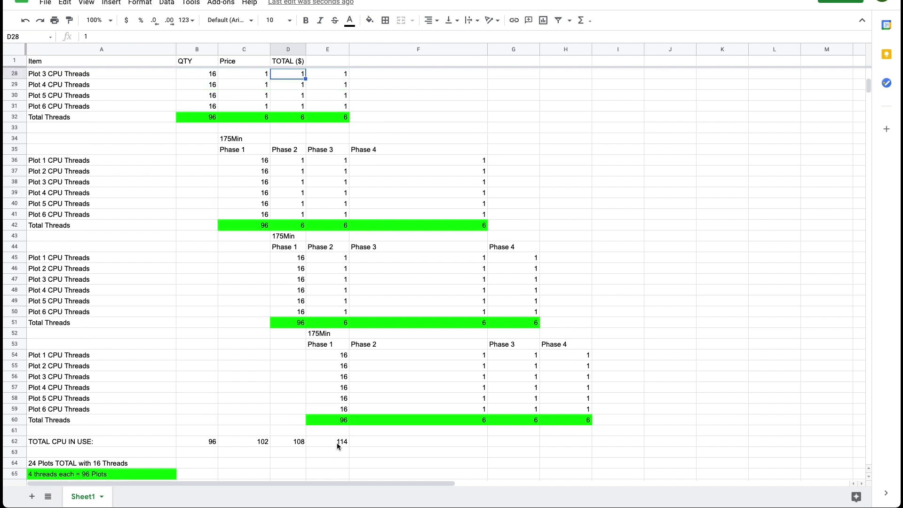
scroll(334, 424, "up", 3)
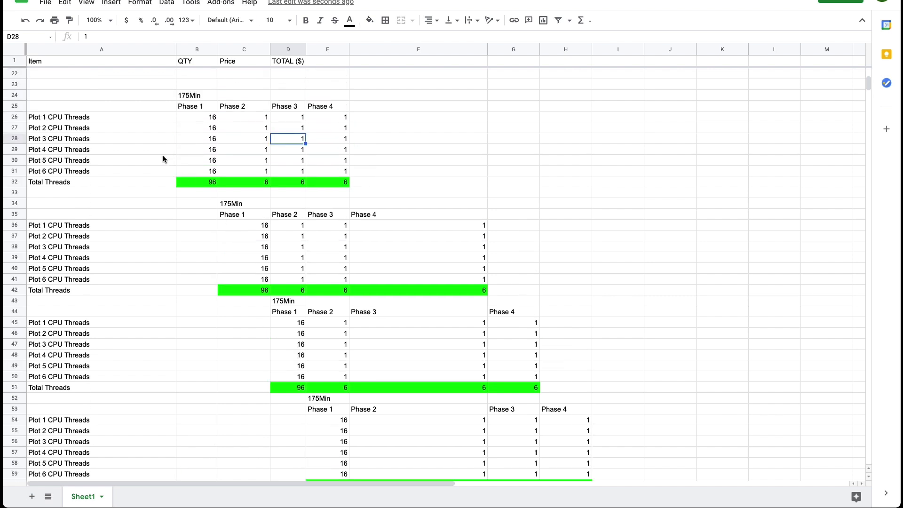
Read the notes below the thread tables on total plots with 16 threads and with 4 threads each
scroll(242, 400, "down", 5)
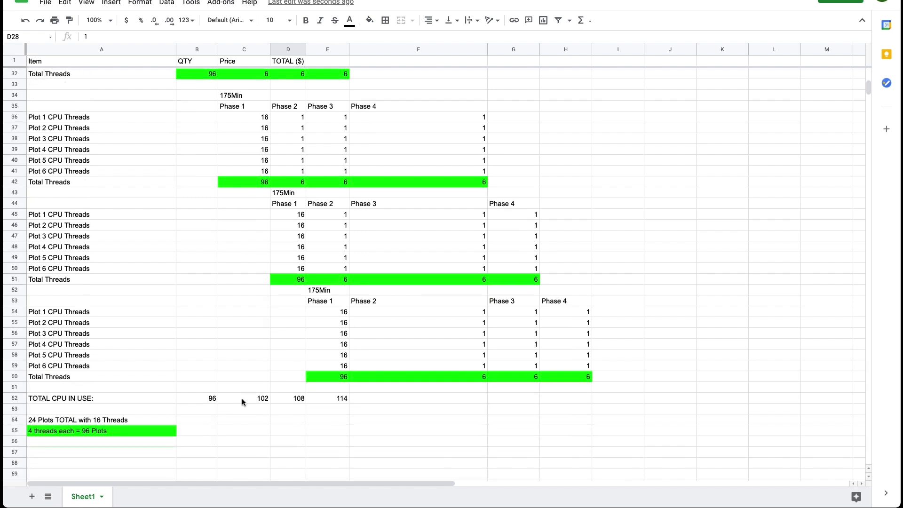
scroll(242, 399, "down", 1)
left_click(137, 411)
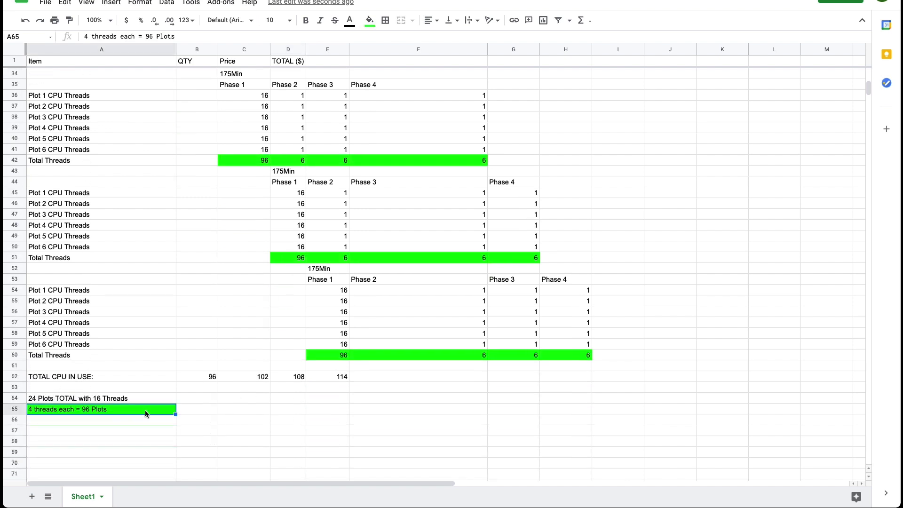
left_click(104, 428)
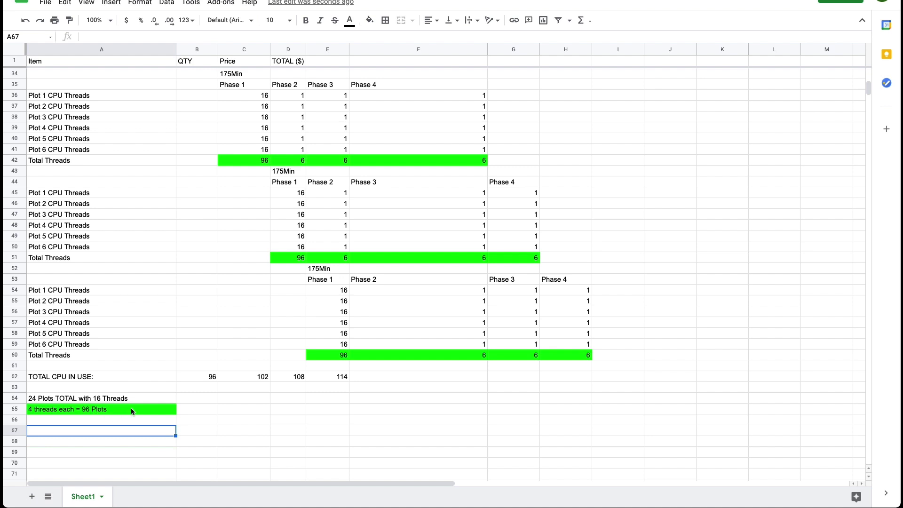
Calculate the RAM available per plot for 96 parallel plots in cell F21 with the formula =B21/96
scroll(257, 352, "up", 10)
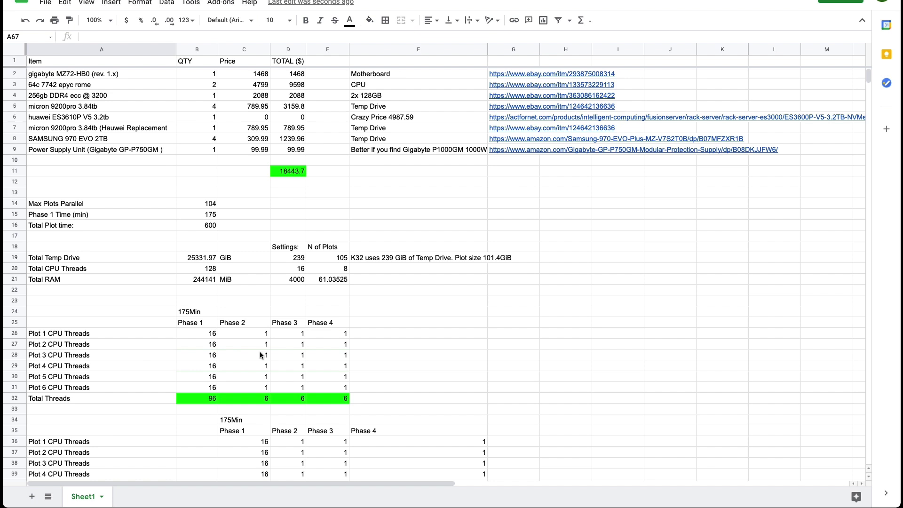
left_click(470, 282)
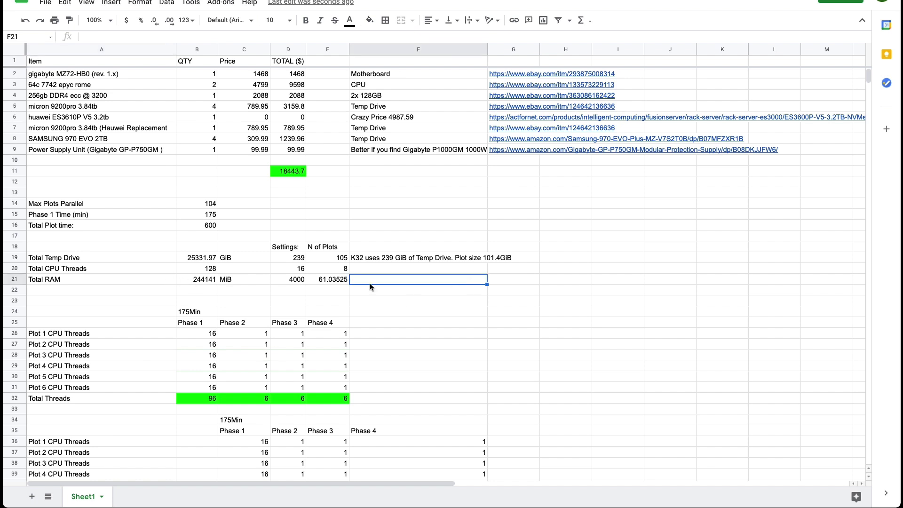
type("=")
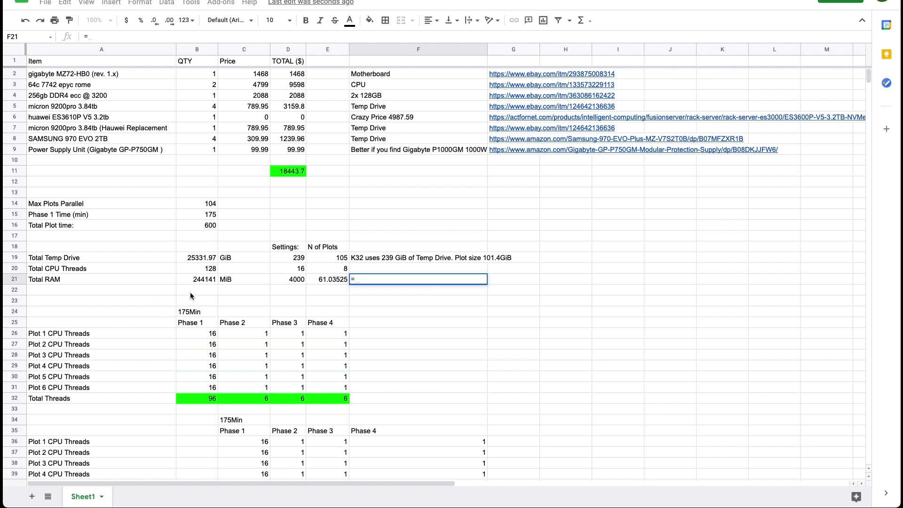
left_click(190, 279)
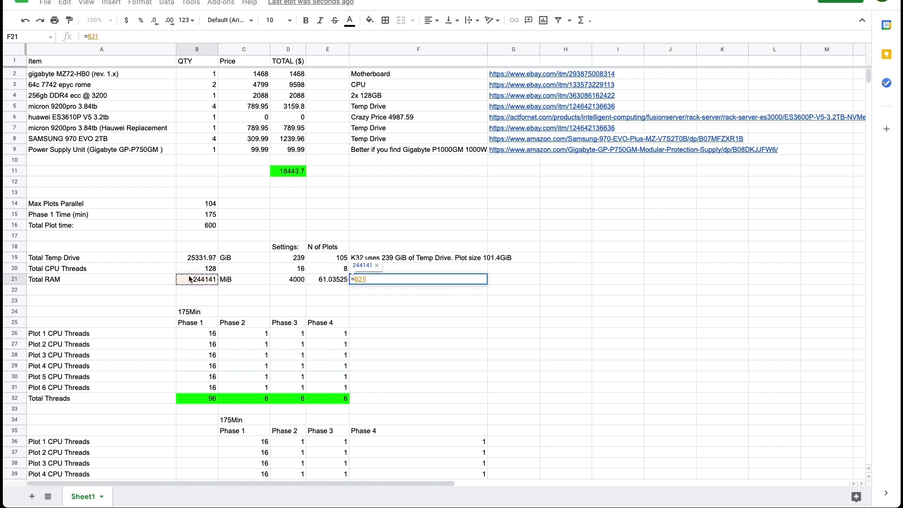
type("/96")
key("Return")
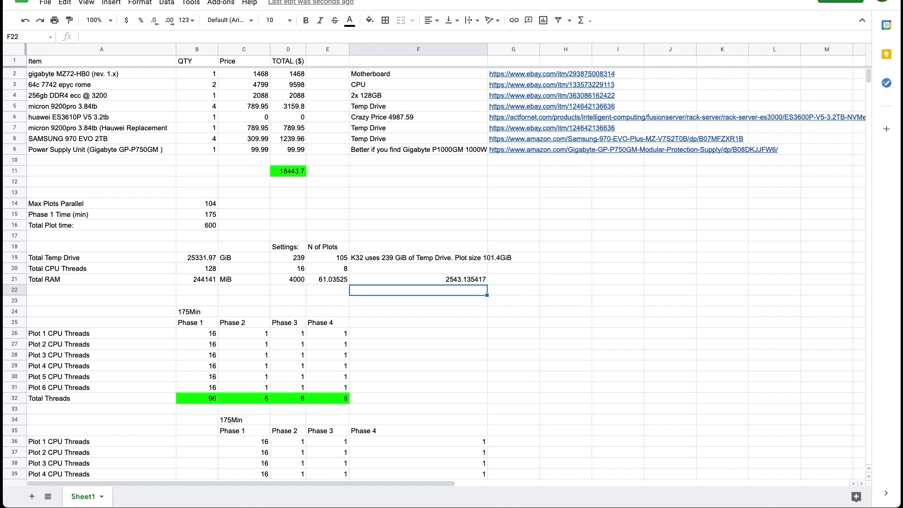
left_click(445, 281)
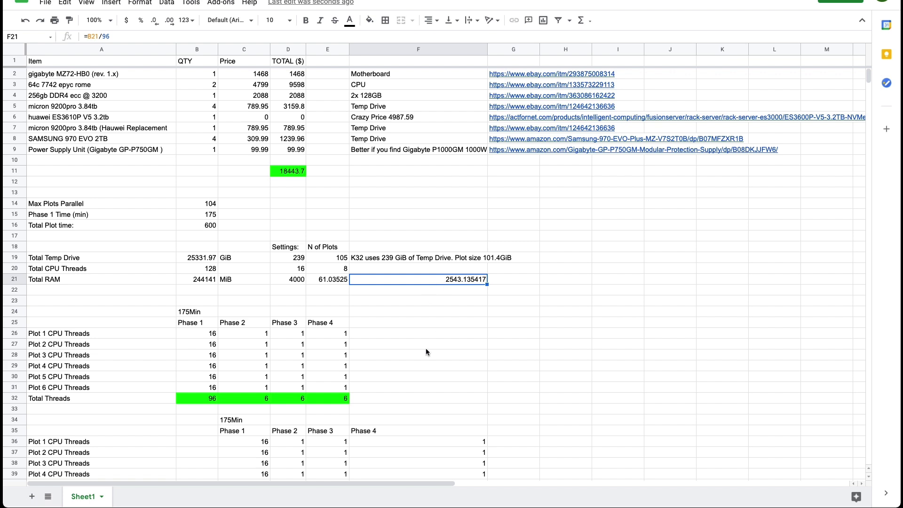
Calculate in cell G21 how many plots the total RAM allows at 3500 MiB each with the formula =B21/3500
scroll(426, 352, "down", 2)
left_click(517, 248)
type("=B21/3500")
left_click(524, 273)
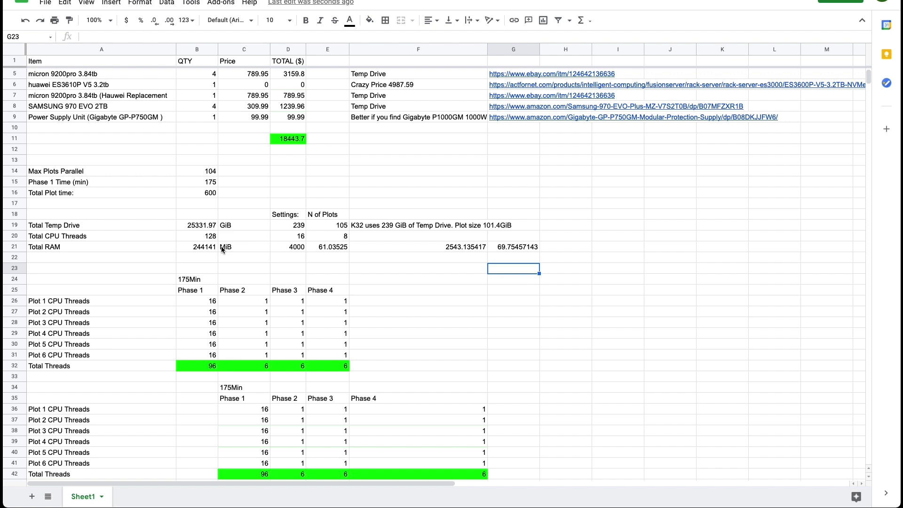
left_click(206, 248)
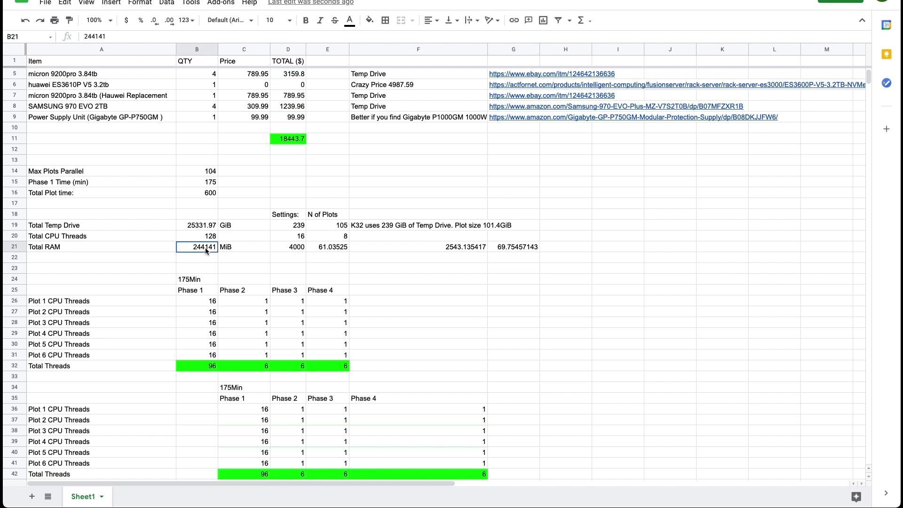
double_click(517, 247)
left_click(518, 259)
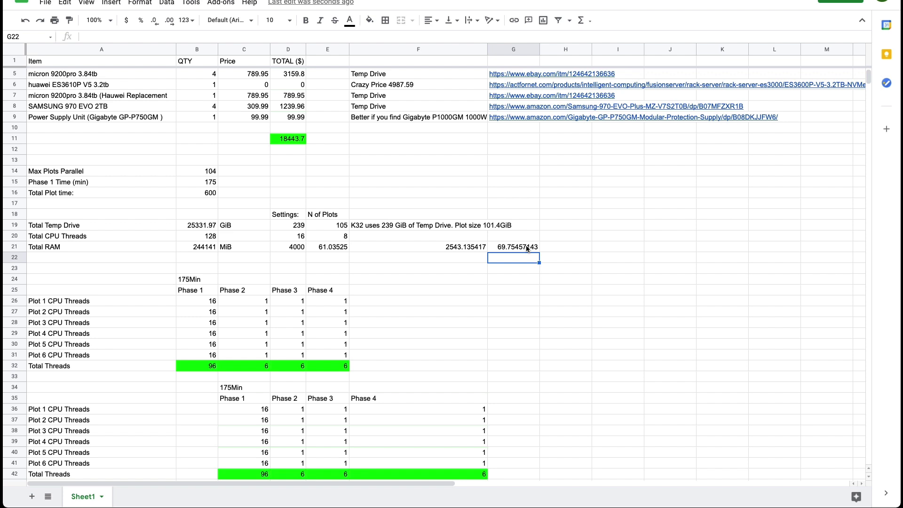
Review the Total RAM row's plot calculations alongside the temp drive and CPU thread limits in rows 19 to 21
left_click(525, 249)
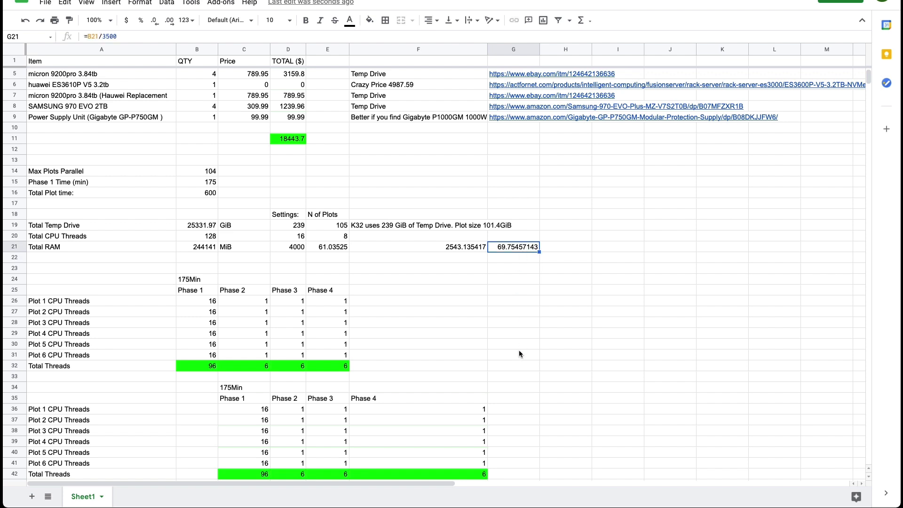
scroll(518, 350, "down", 5)
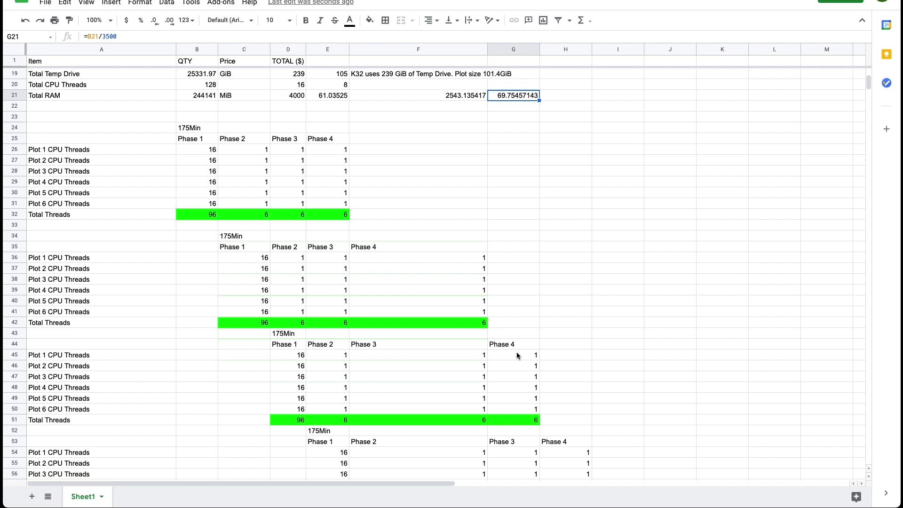
scroll(518, 353, "up", 4)
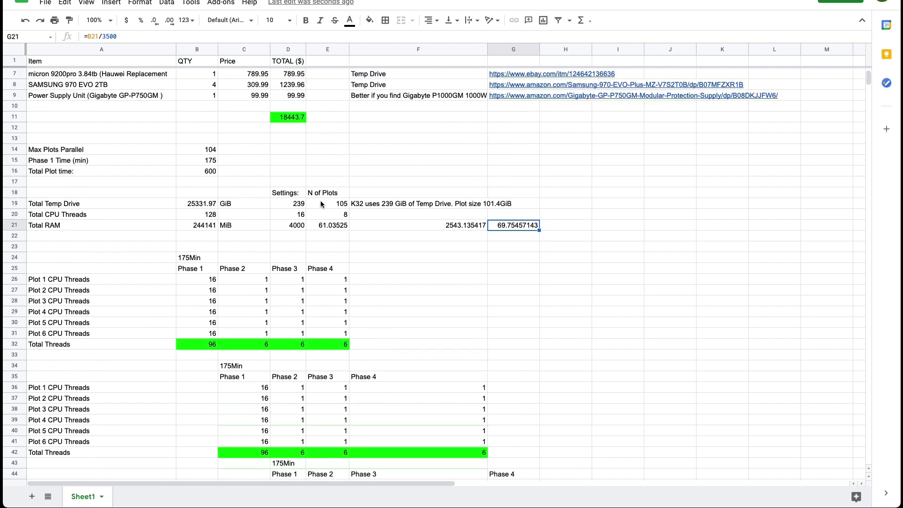
left_click_drag(192, 225, 345, 228)
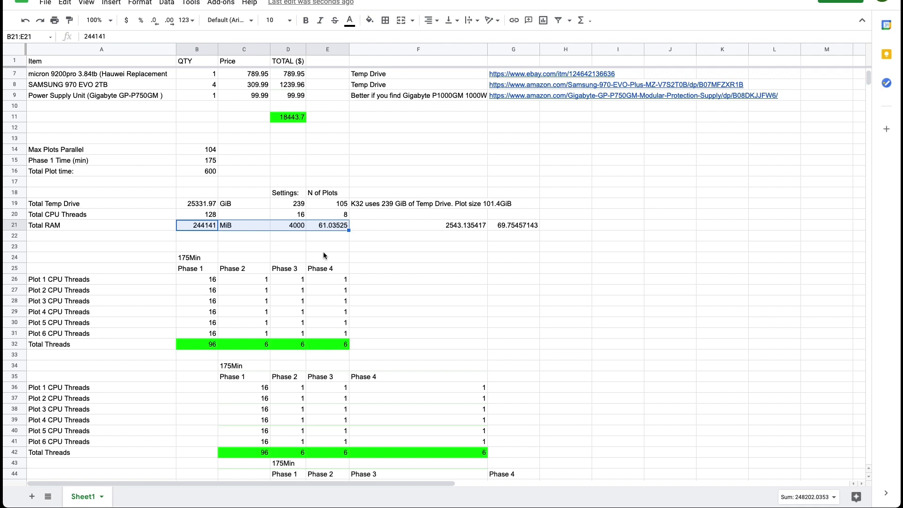
left_click_drag(368, 224, 50, 206)
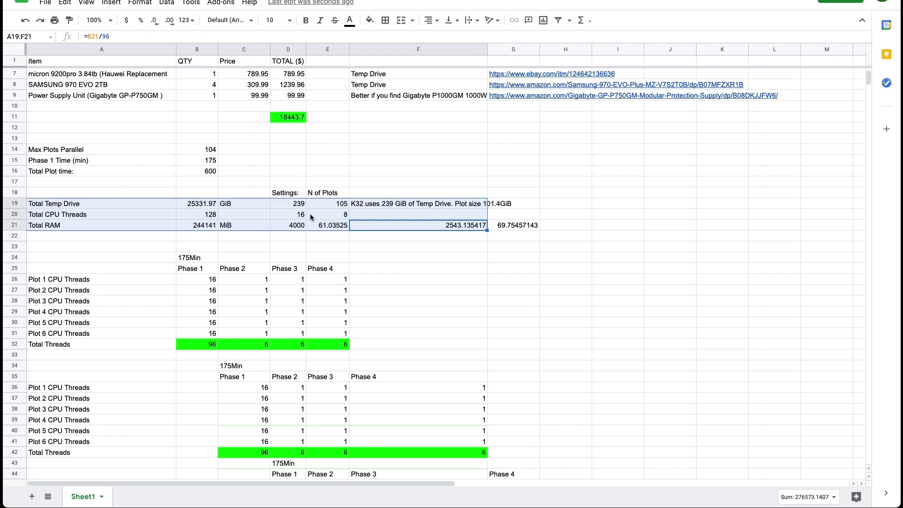
left_click(492, 270)
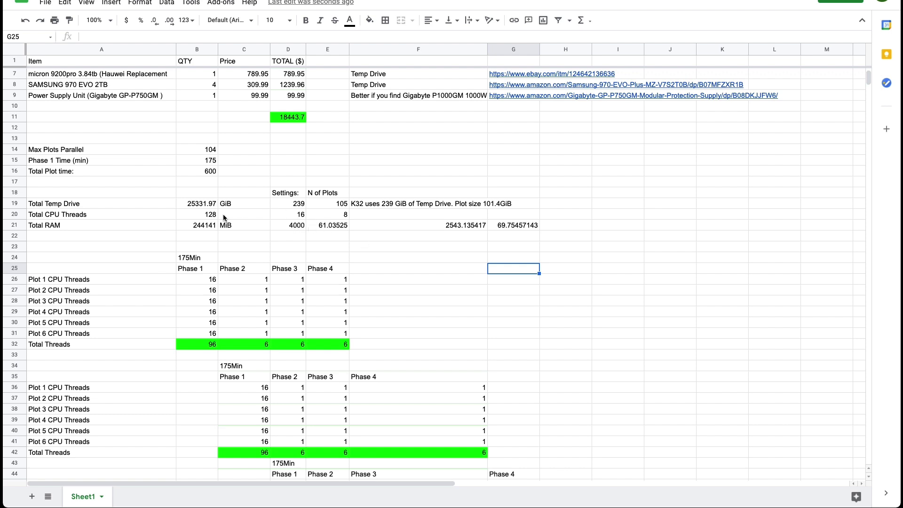
left_click_drag(203, 226, 386, 229)
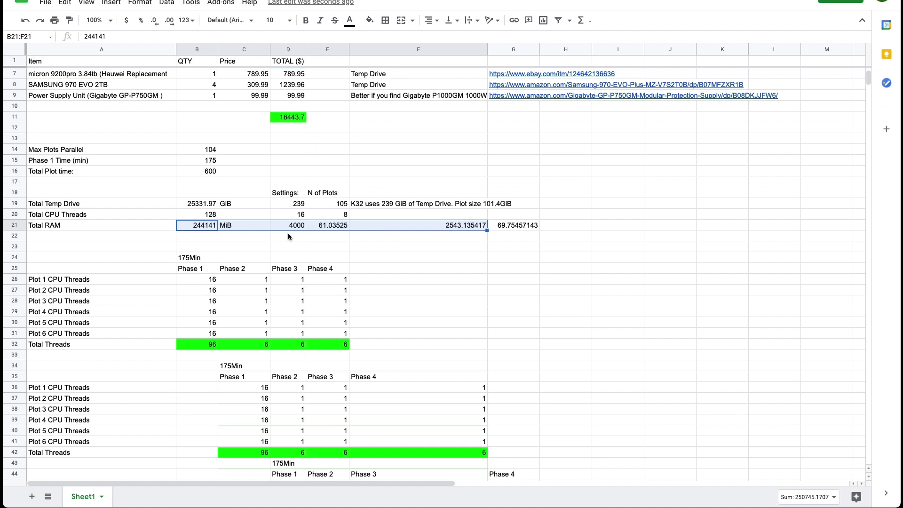
Compare the Total Temp Drive, Total CPU Threads and Total RAM rows one by one to see which resource limits the parallel plots
scroll(241, 238, "up", 2)
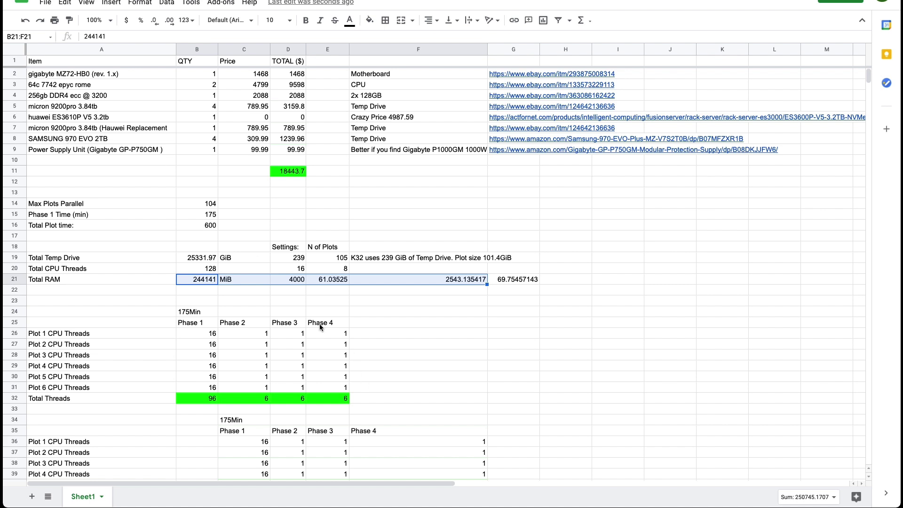
scroll(320, 282, "down", 2)
left_click_drag(196, 236, 400, 239)
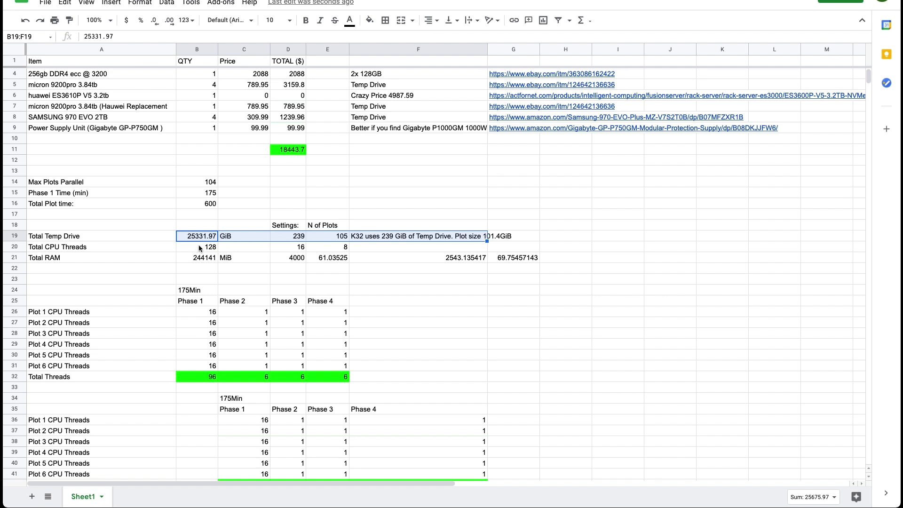
left_click_drag(199, 248, 385, 250)
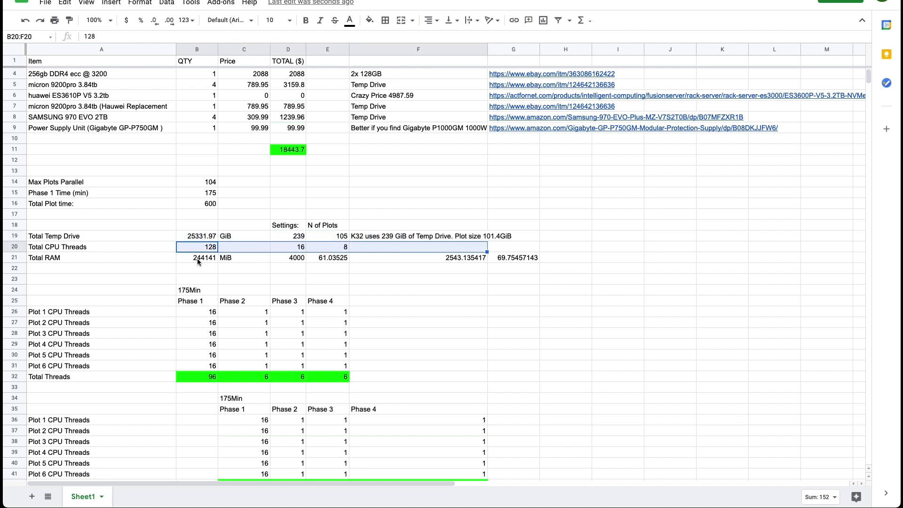
left_click_drag(197, 258, 335, 257)
scroll(357, 320, "up", 1)
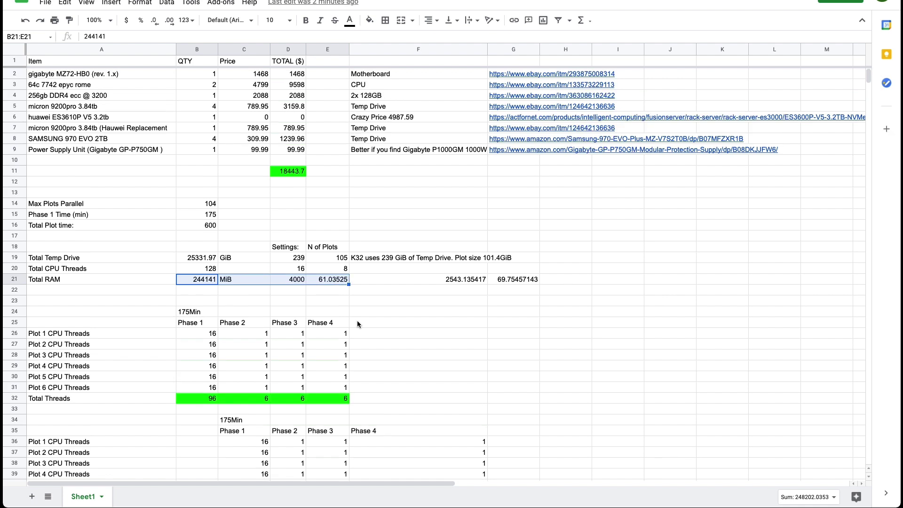